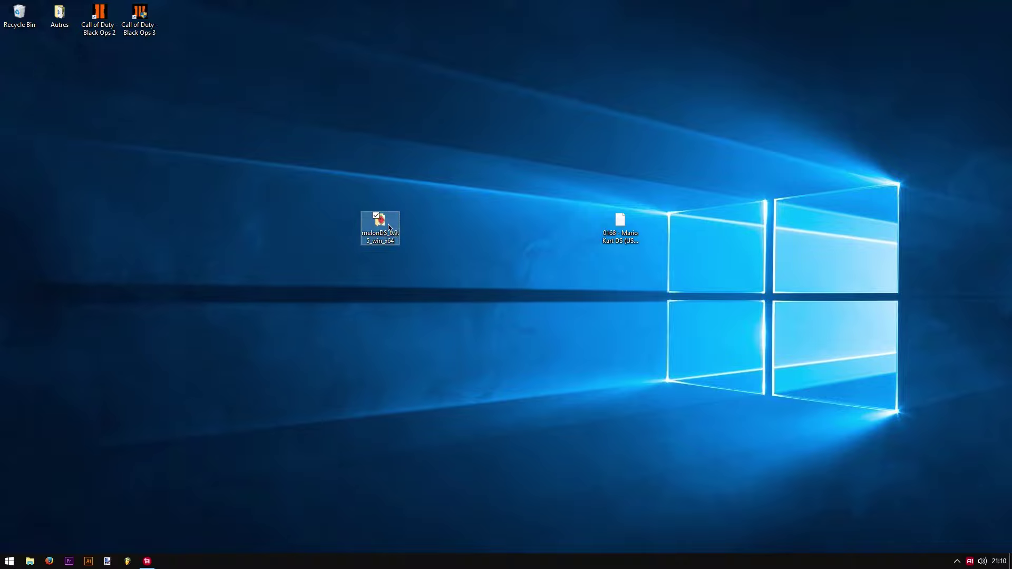
Launch melonDS.exe from the melonDS_0.9.5_win_x64 folder on the desktop and minimize the folder window.
click(665, 304)
click(388, 240)
double_click(367, 235)
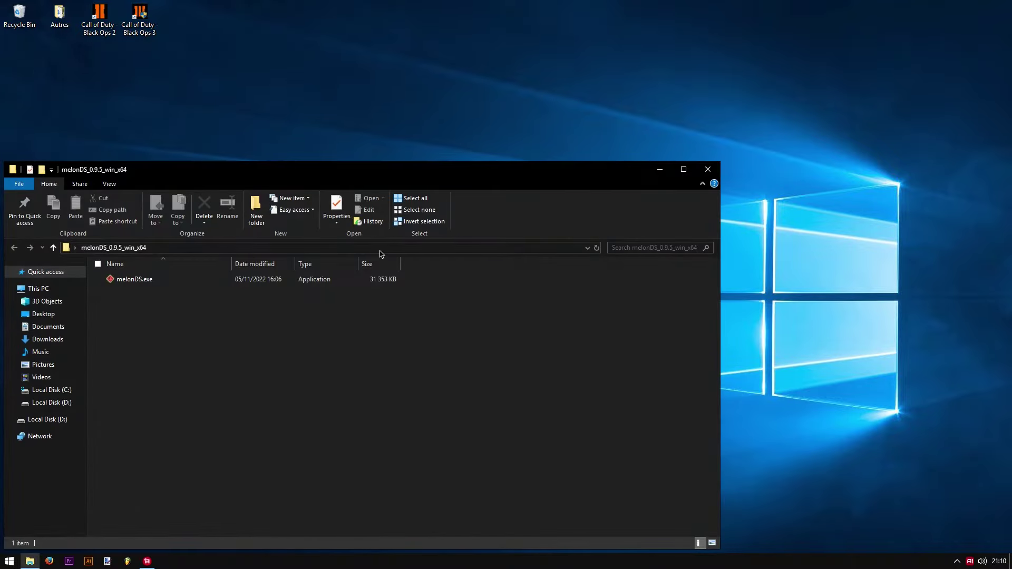
double_click(229, 280)
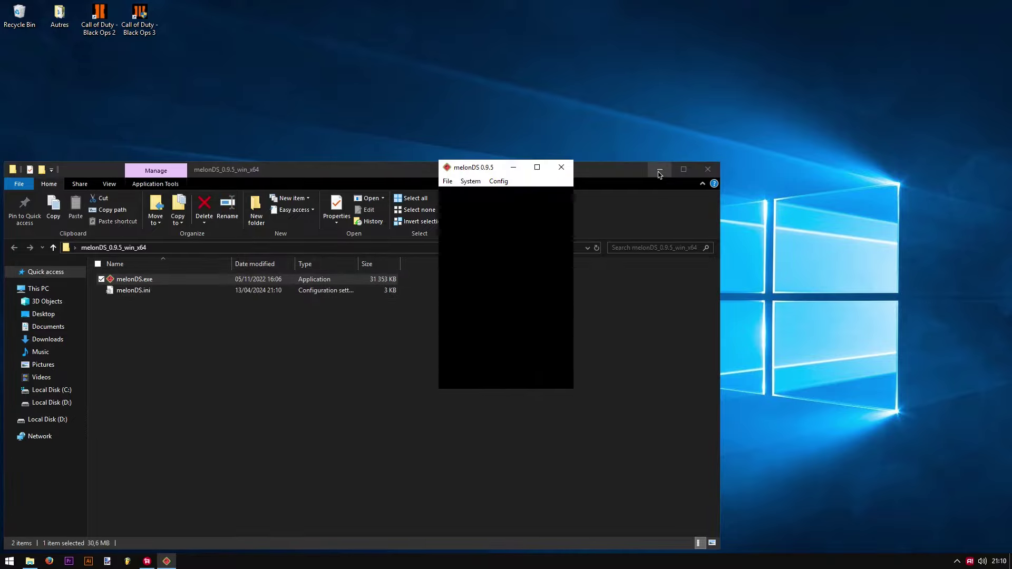
click(659, 169)
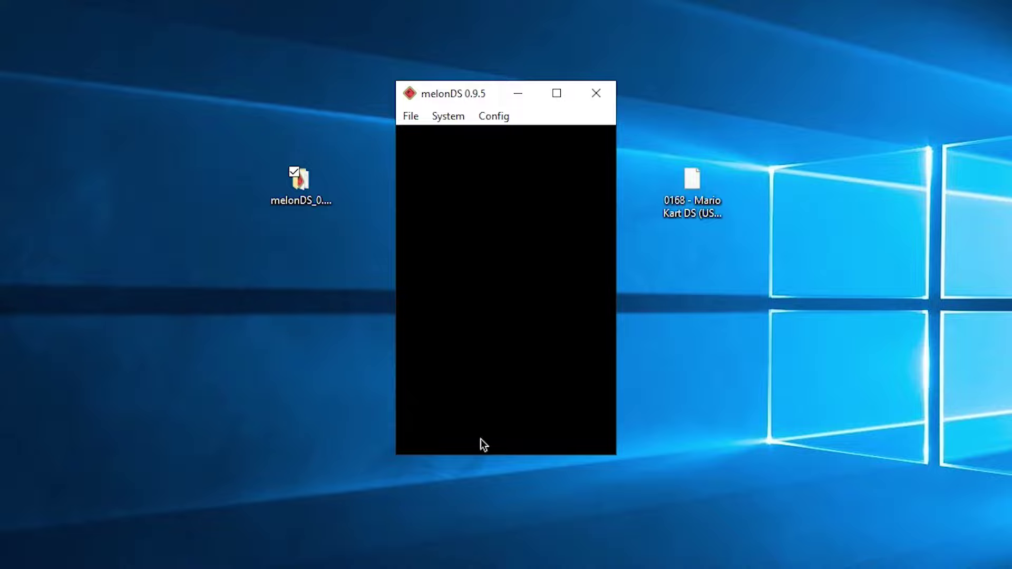
Set the emulator's screen size to 2x and move its window higher on the desktop.
click(447, 117)
mouse_move(503, 119)
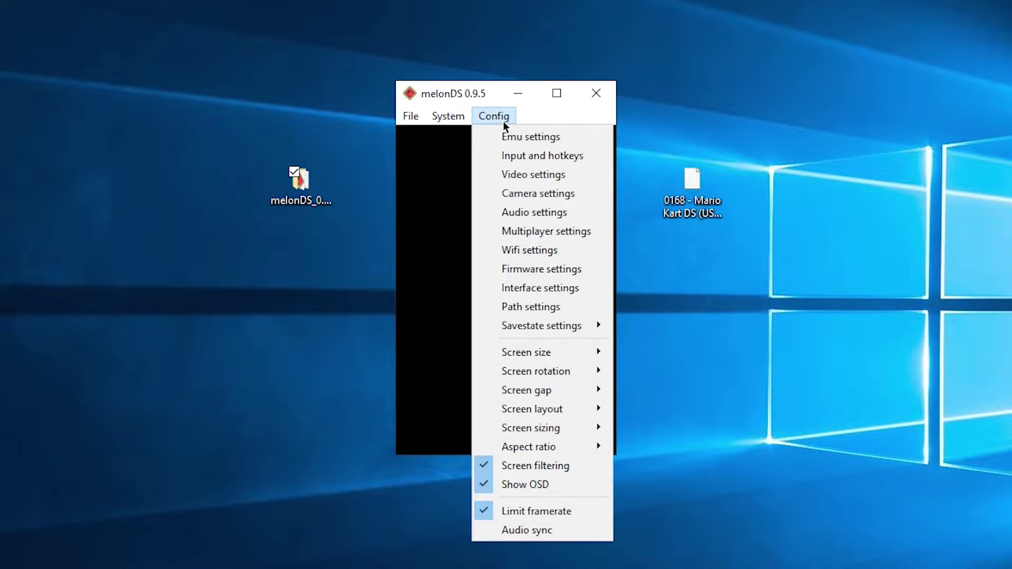
mouse_move(548, 351)
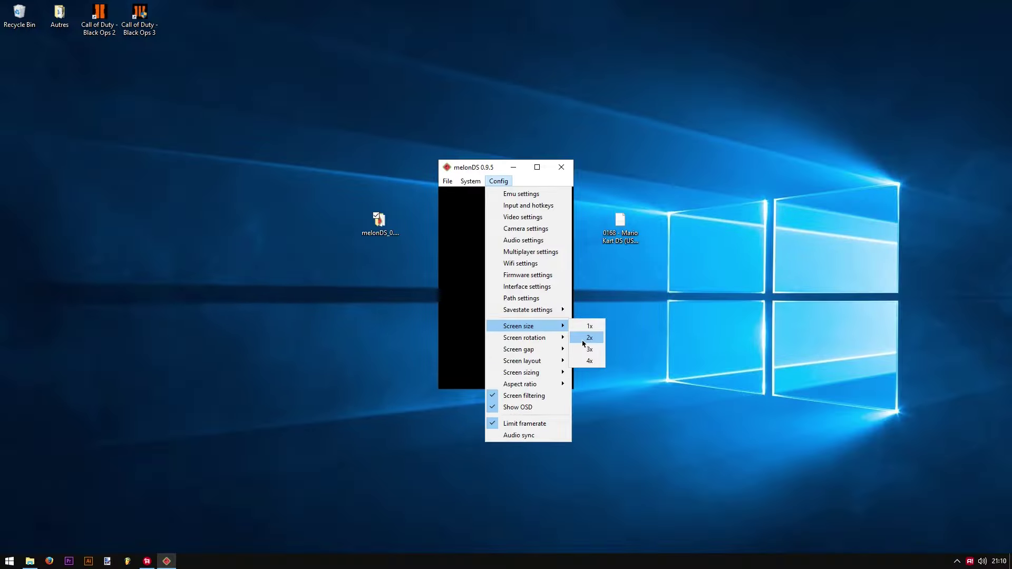
click(585, 339)
drag(508, 162, 490, 92)
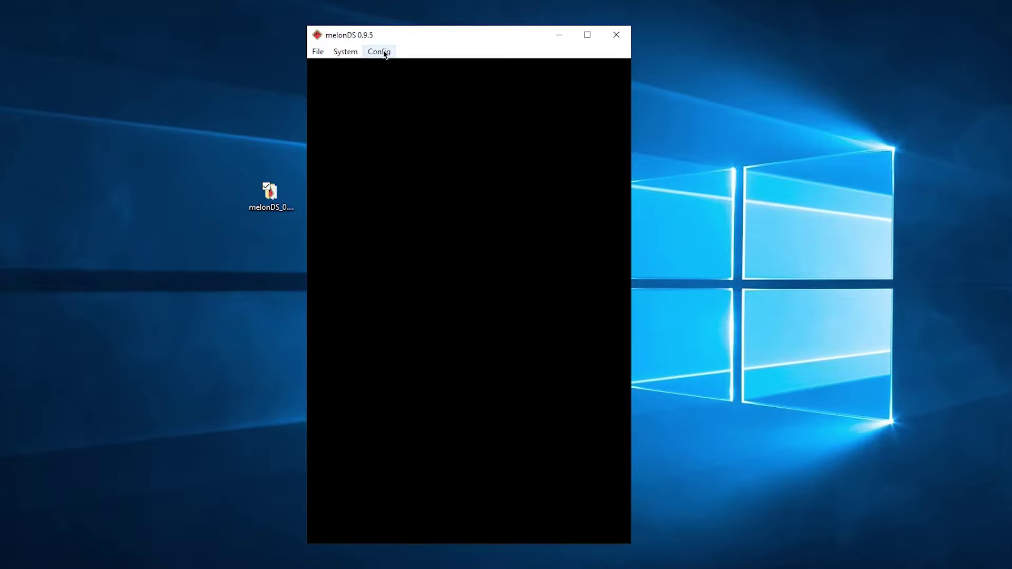
Review the DS-mode and DSi-mode options in the Emu settings, then close them without changes.
click(485, 103)
click(403, 66)
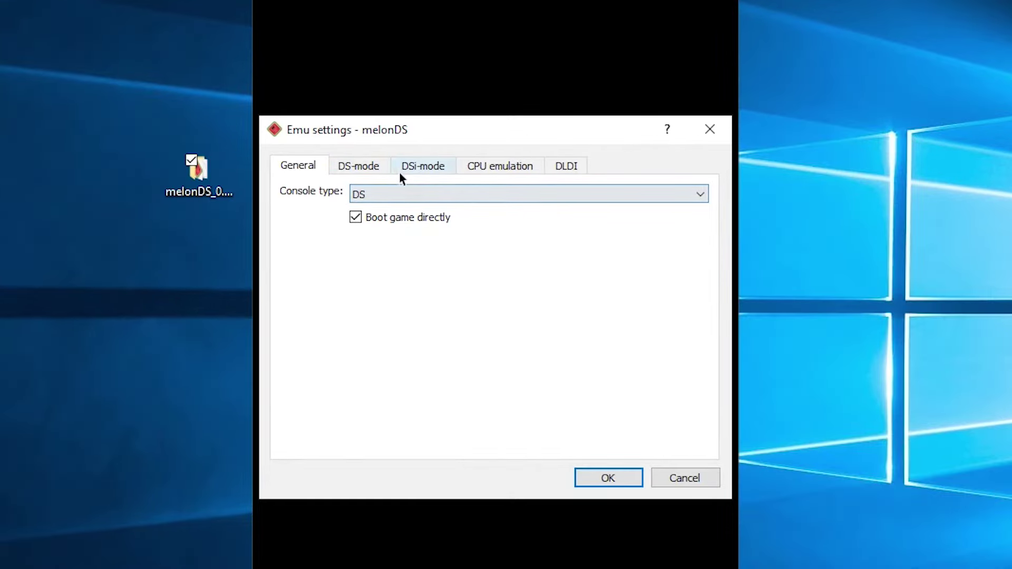
click(384, 167)
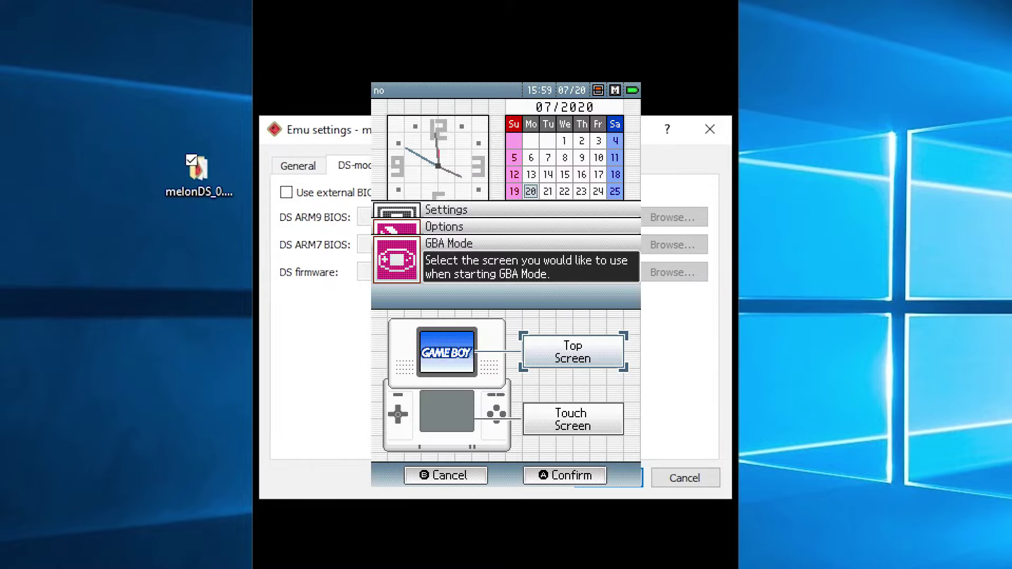
key(ctrl+Tab)
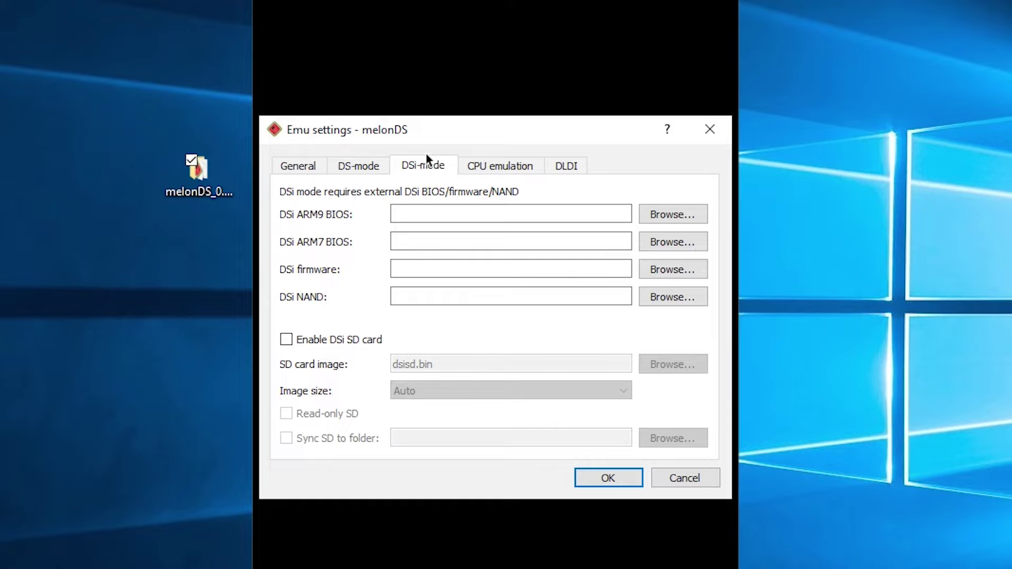
click(710, 129)
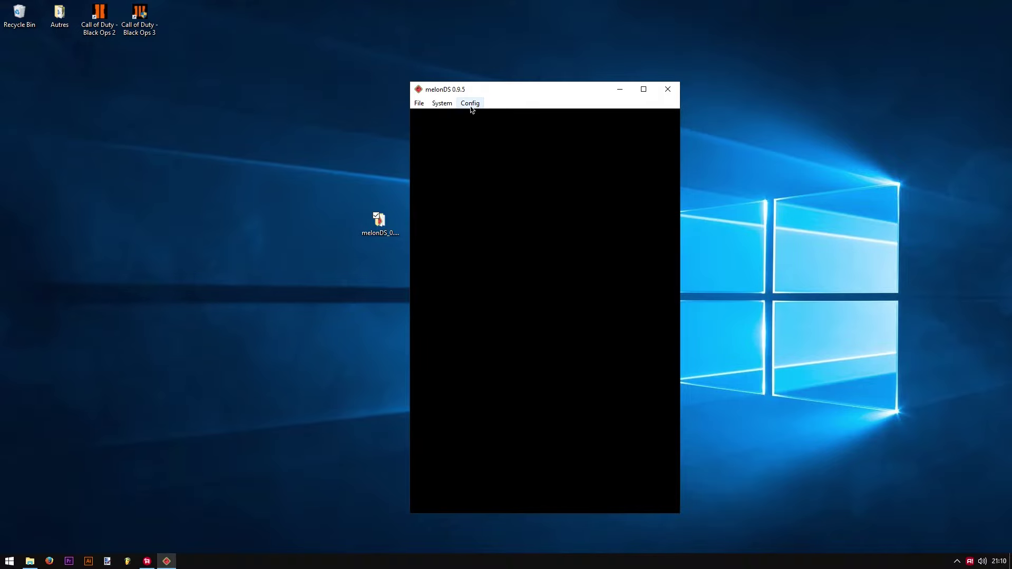
Examine the DS keypad, add-on and general hotkey mappings in the Input and hotkeys settings, then close them.
click(469, 103)
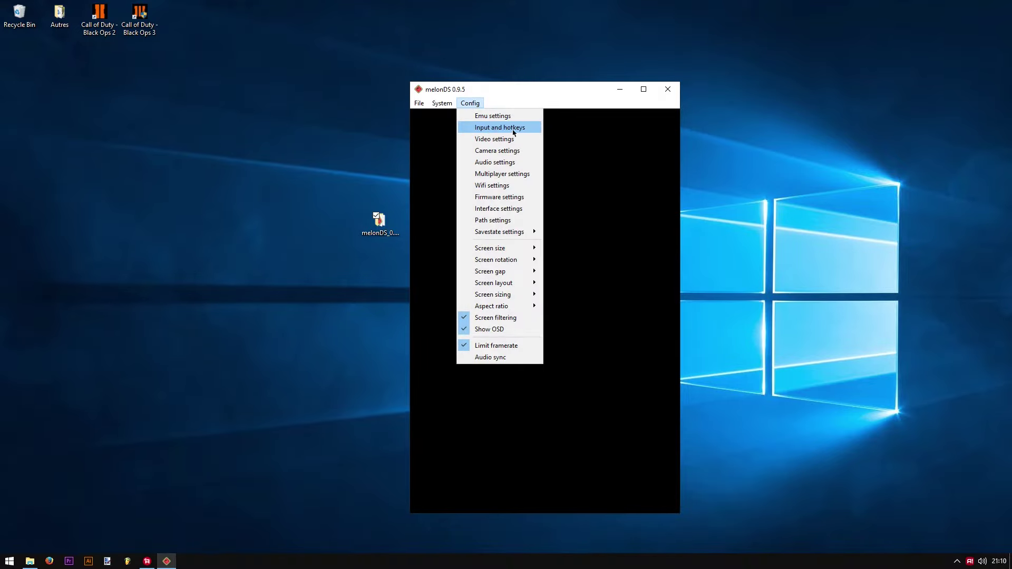
click(511, 132)
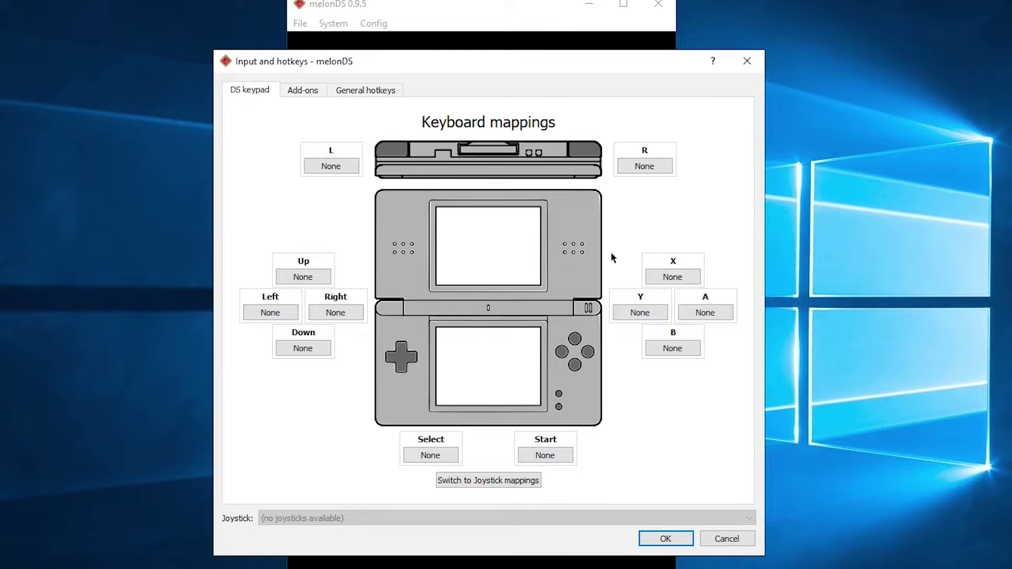
click(306, 91)
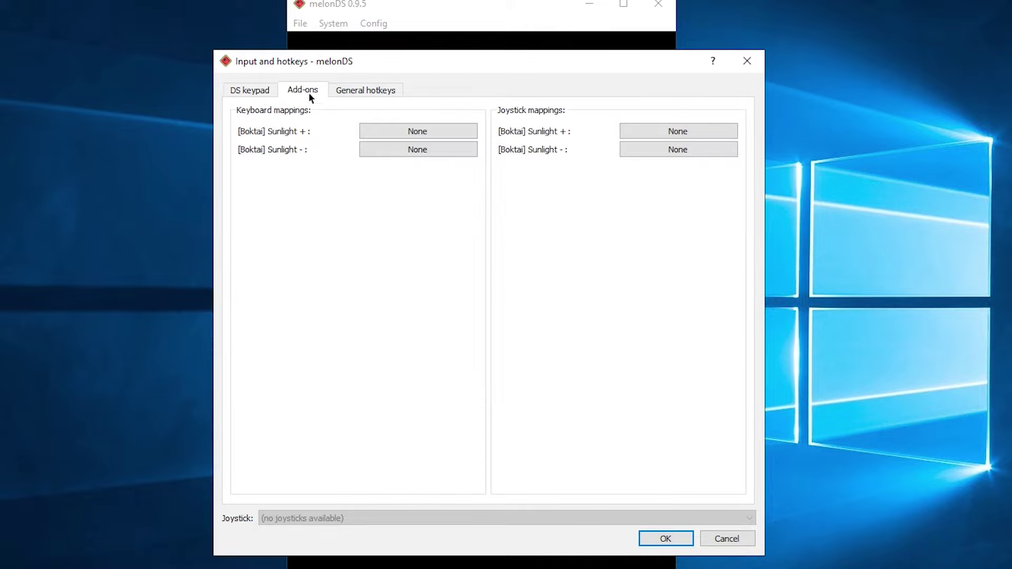
click(372, 95)
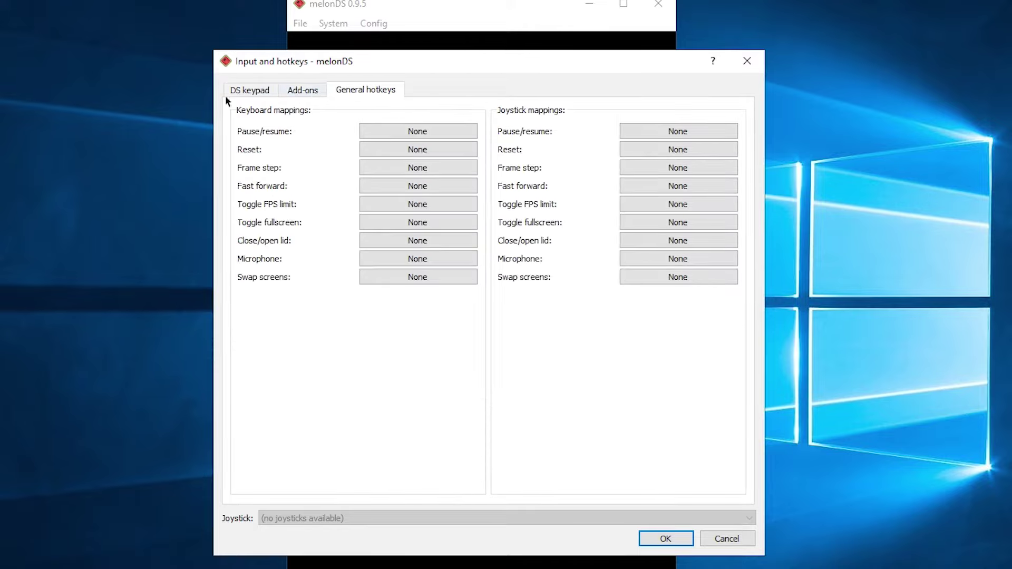
click(262, 92)
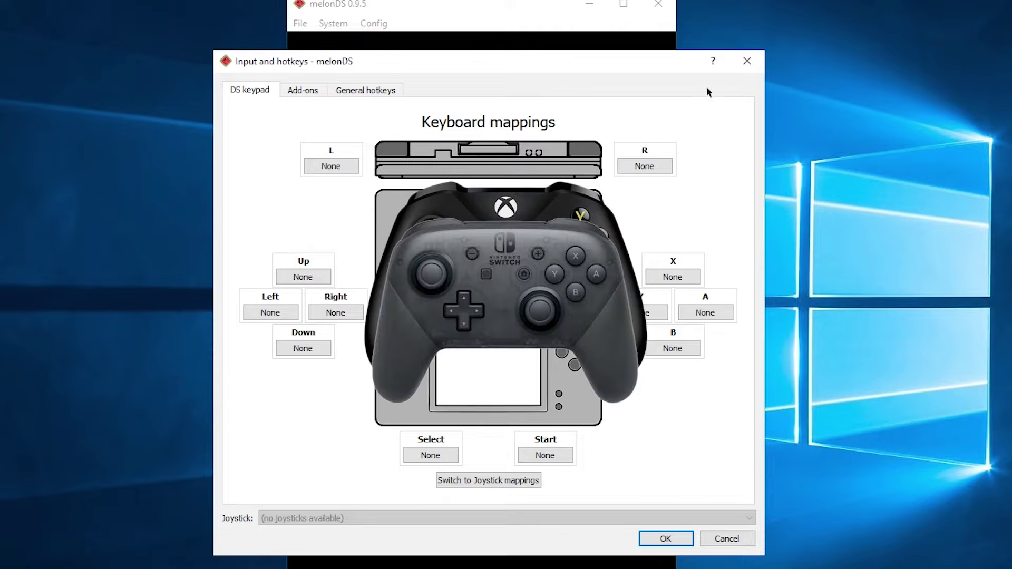
click(747, 61)
Switch the 3D renderer to OpenGL in the Video settings.
click(373, 24)
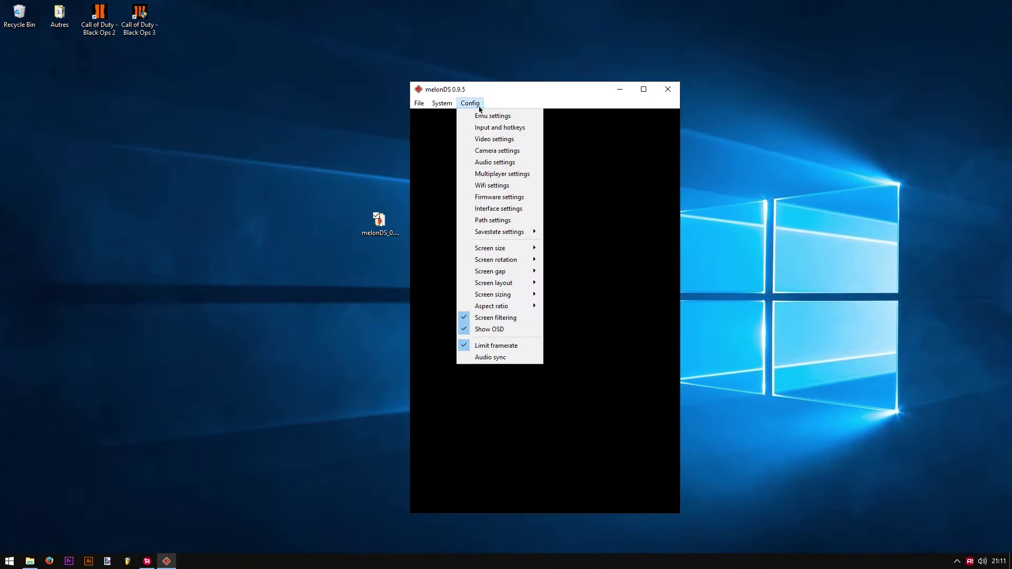
click(490, 141)
click(470, 291)
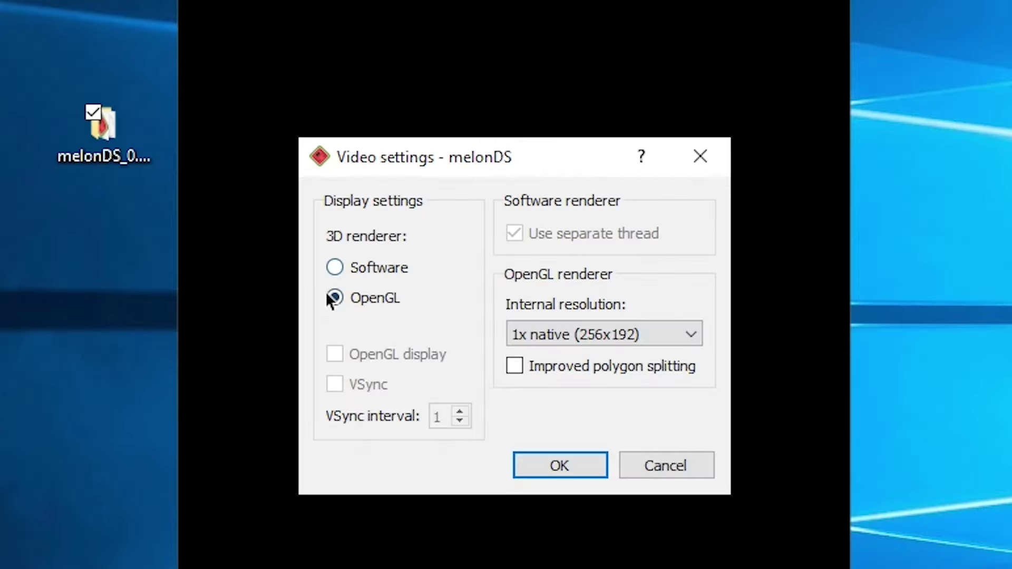
Set the OpenGL internal resolution to 3x native (768x576), enable Improved polygon splitting and apply the video settings.
click(600, 337)
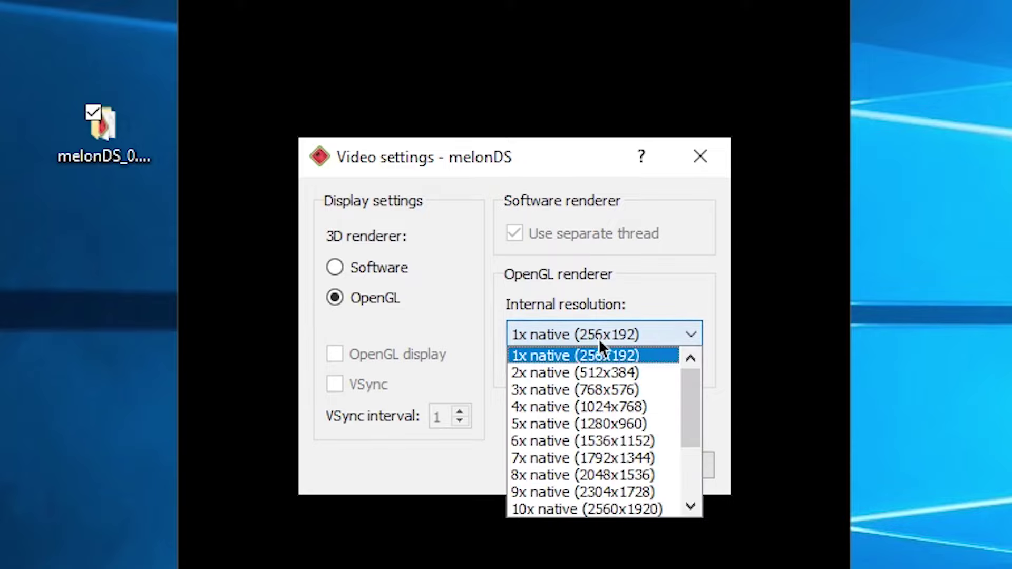
scroll(601, 421, down, 2)
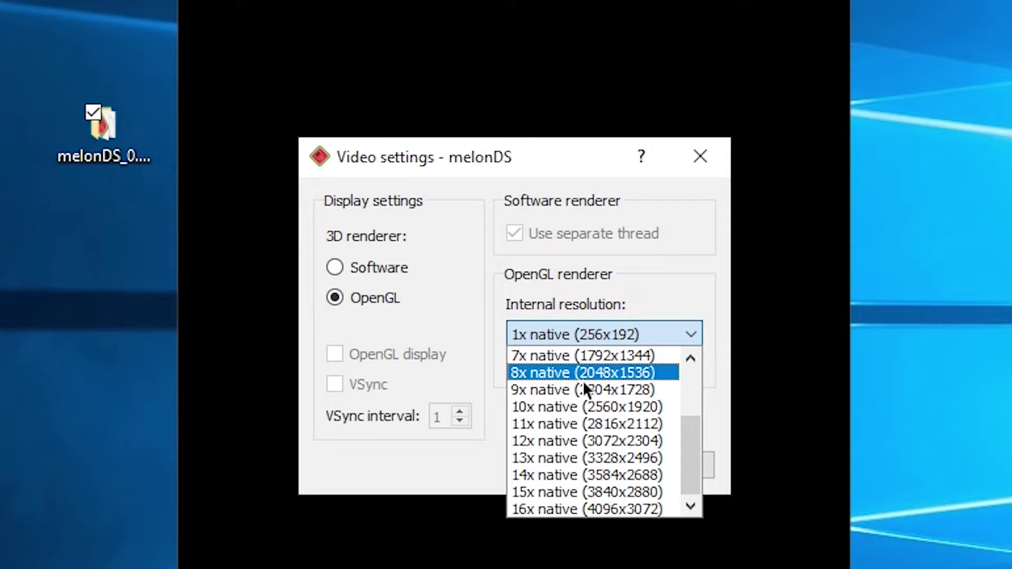
scroll(583, 380, up, 2)
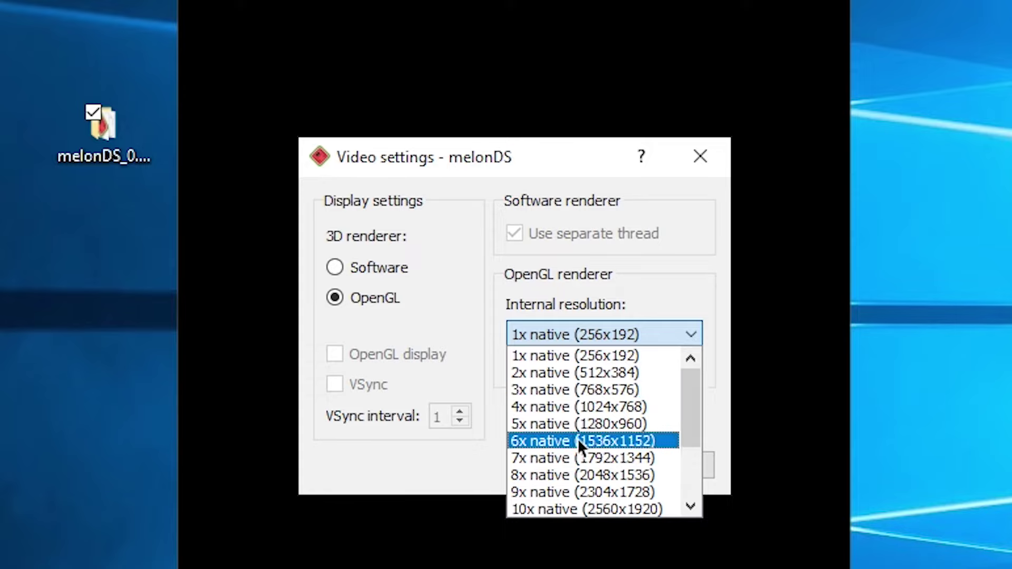
scroll(578, 439, down, 2)
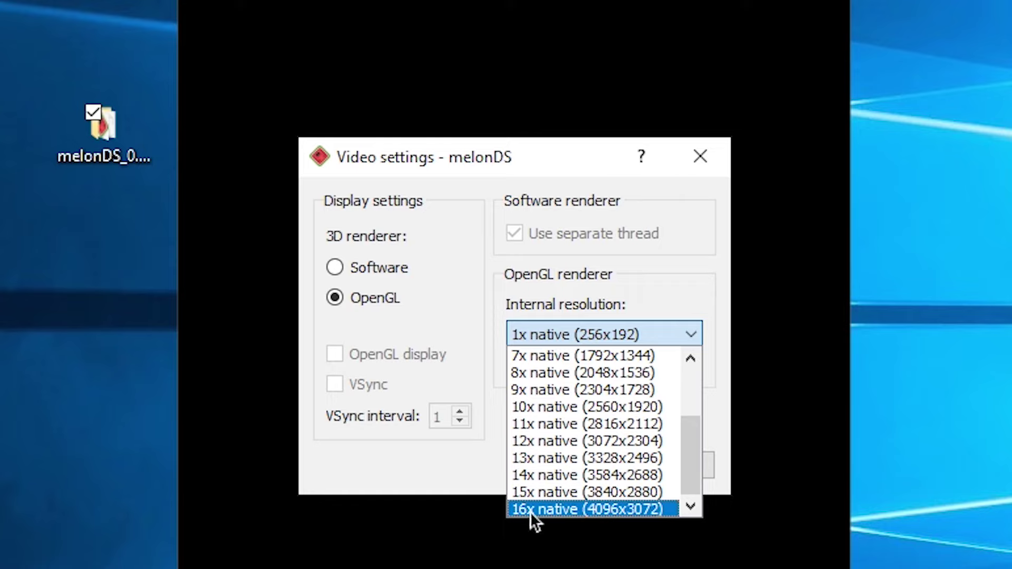
scroll(587, 499, up, 2)
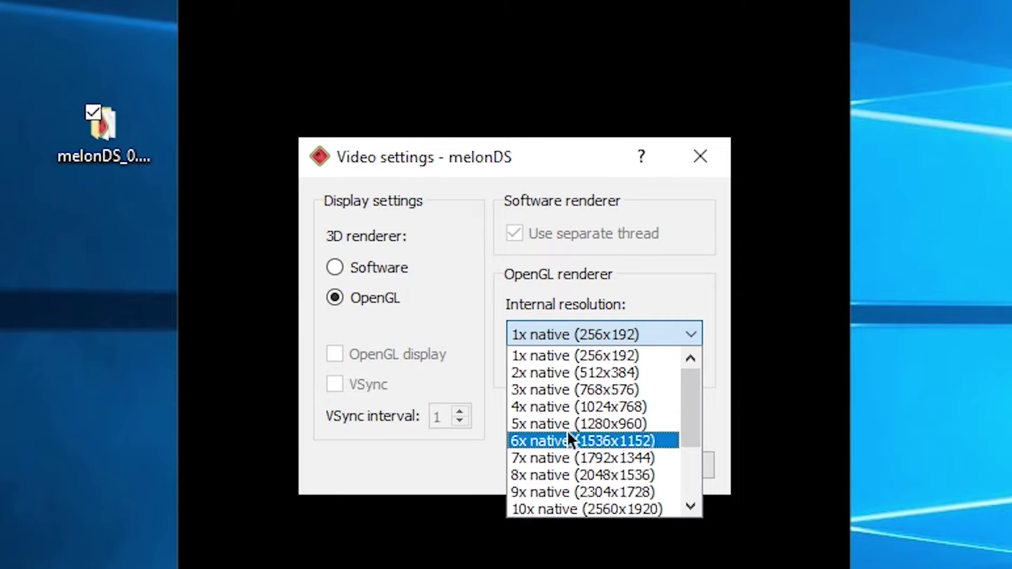
click(574, 388)
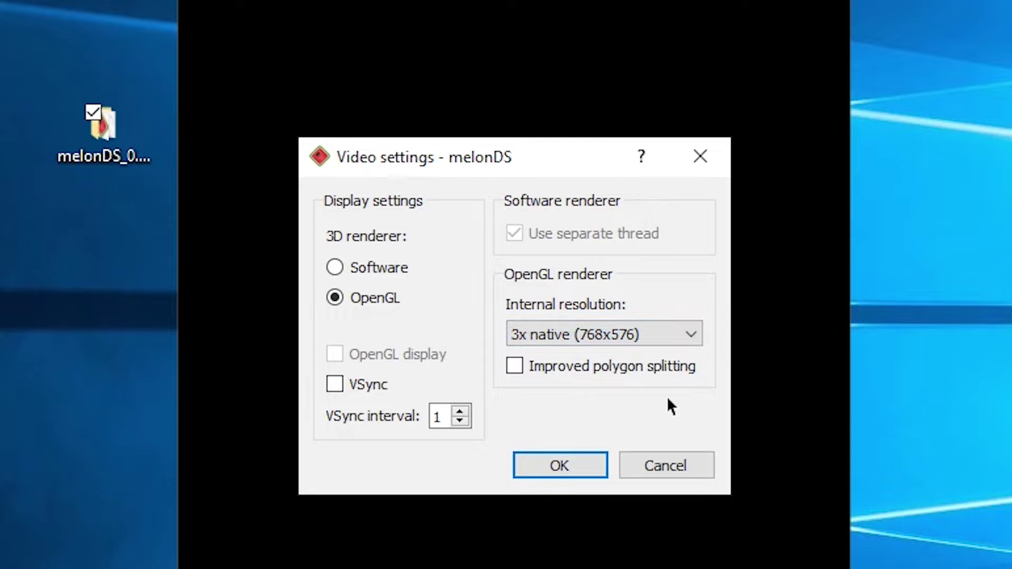
click(530, 370)
click(570, 467)
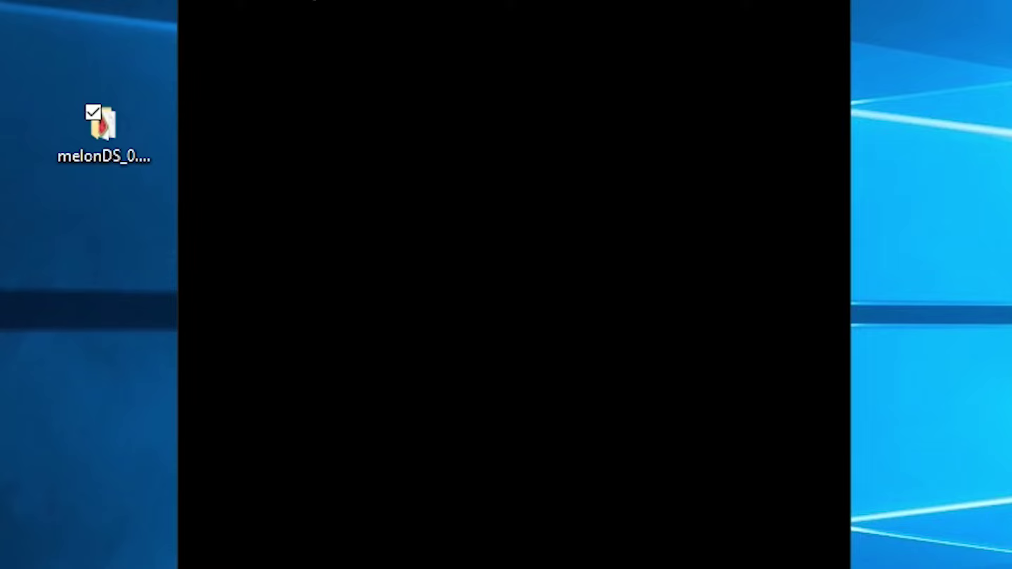
Set the audio output's interpolation to Cubic in the Audio settings and apply it.
click(470, 103)
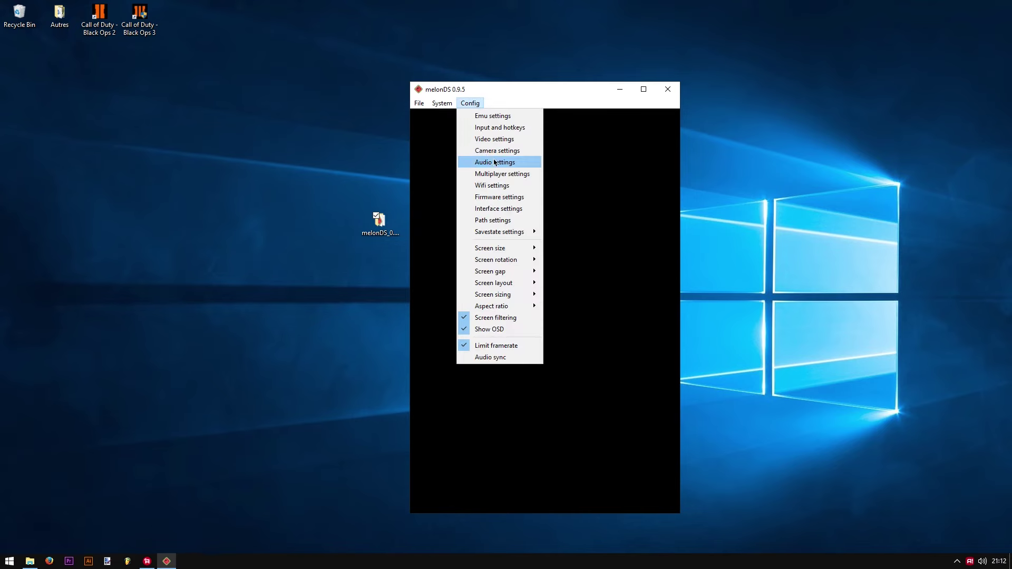
click(501, 164)
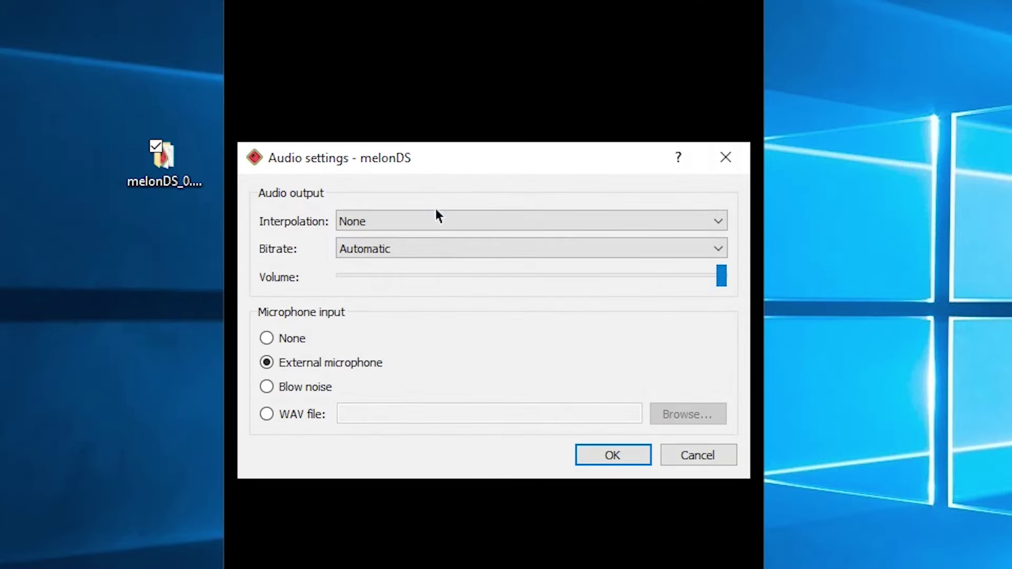
click(510, 253)
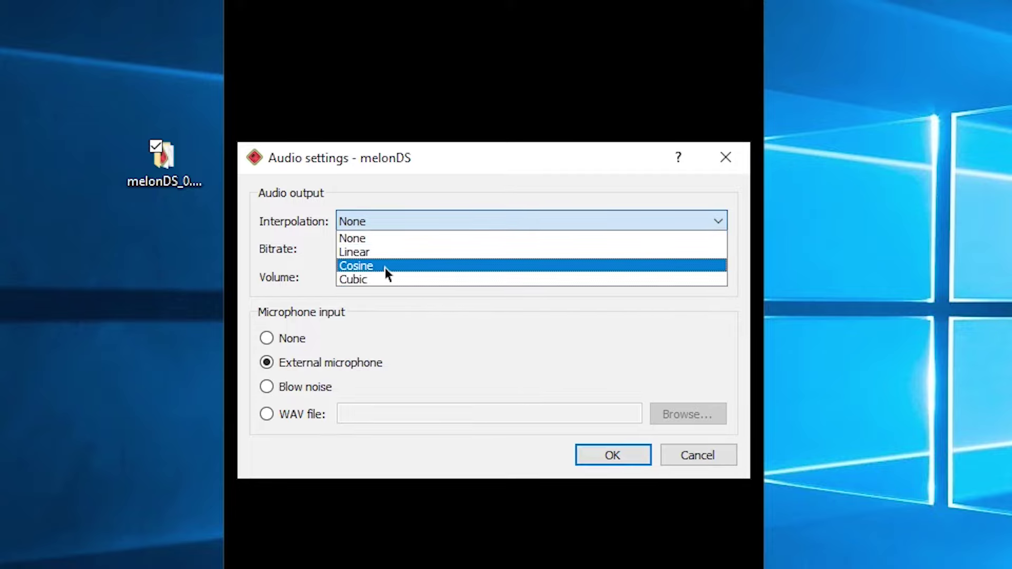
click(385, 277)
click(600, 462)
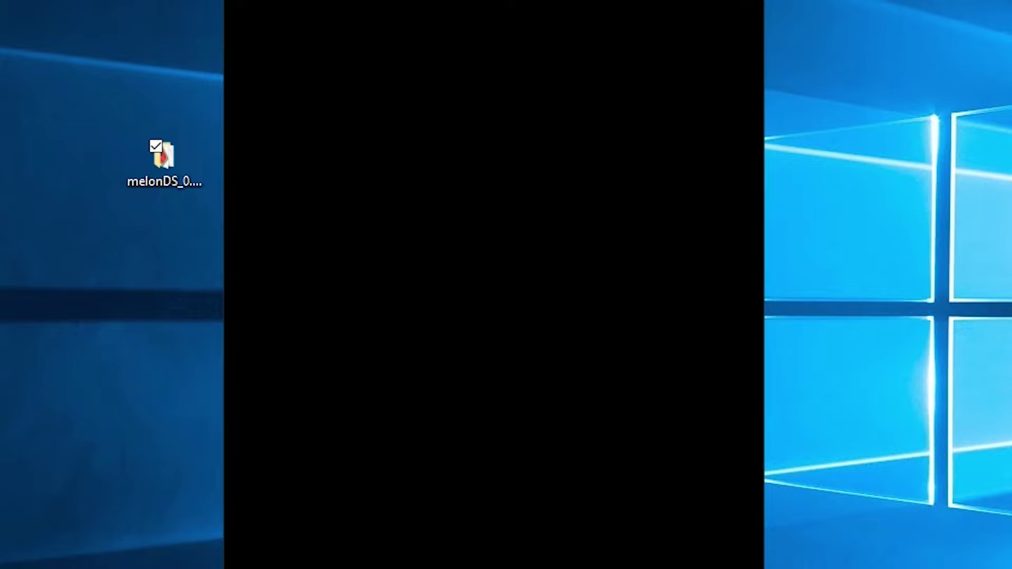
Check the network mode in the Wifi settings and close them without changes.
click(469, 103)
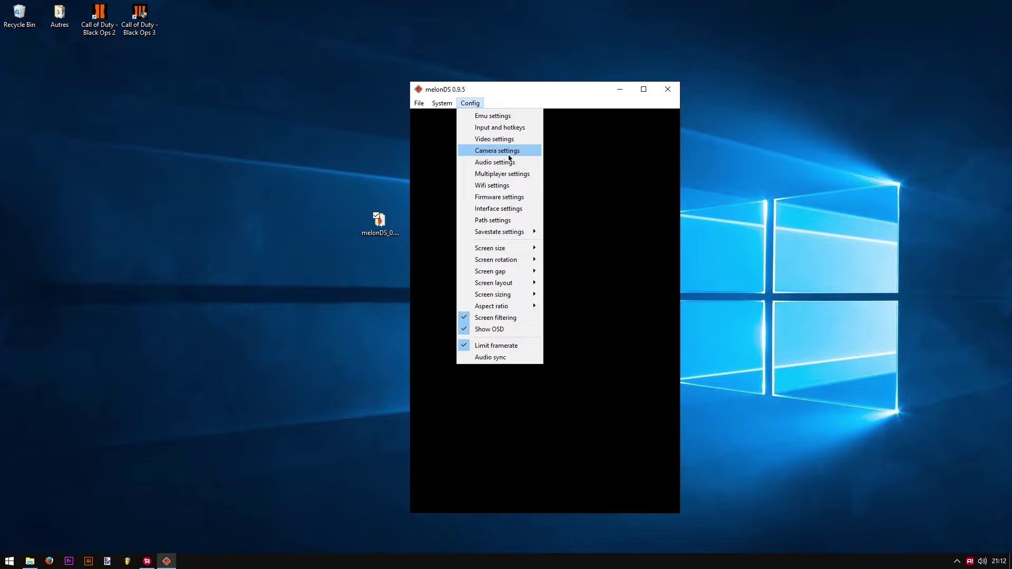
click(519, 189)
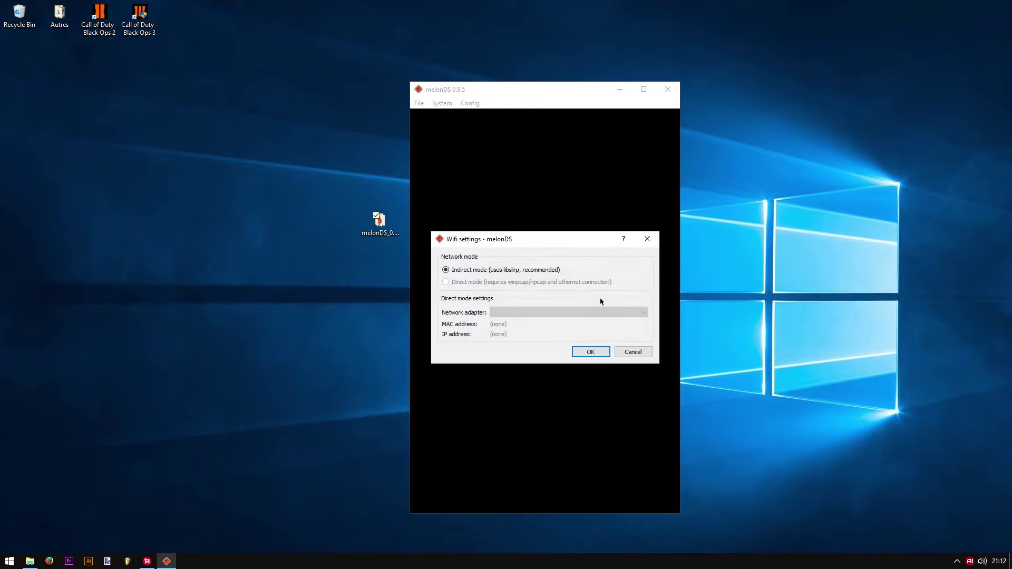
click(647, 239)
Enable overriding settings from external firmware in the Firmware settings and replace the default username with the player's username.
click(470, 103)
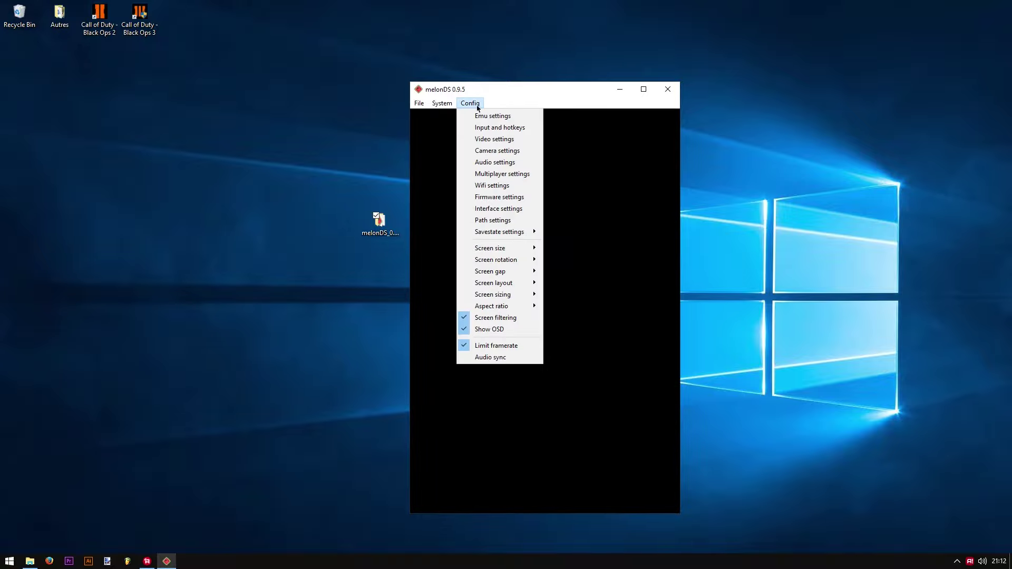
click(498, 196)
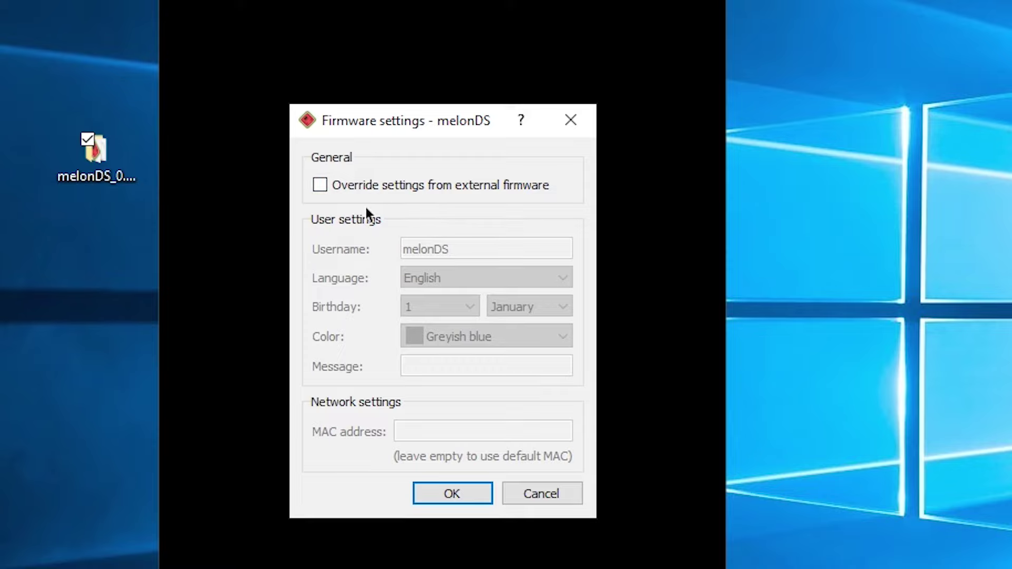
click(320, 185)
click(482, 243)
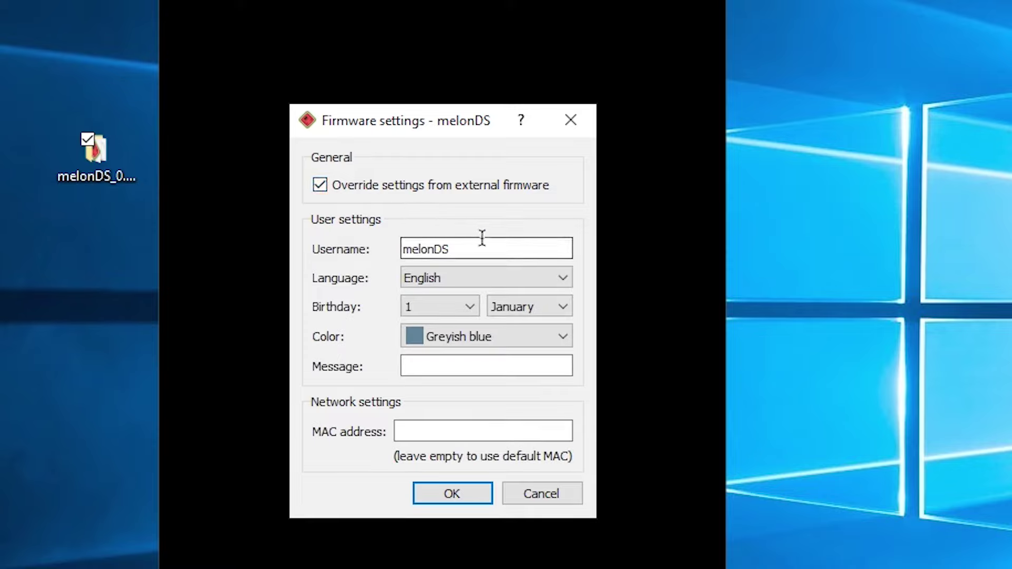
key(ctrl+a)
text(Kev)
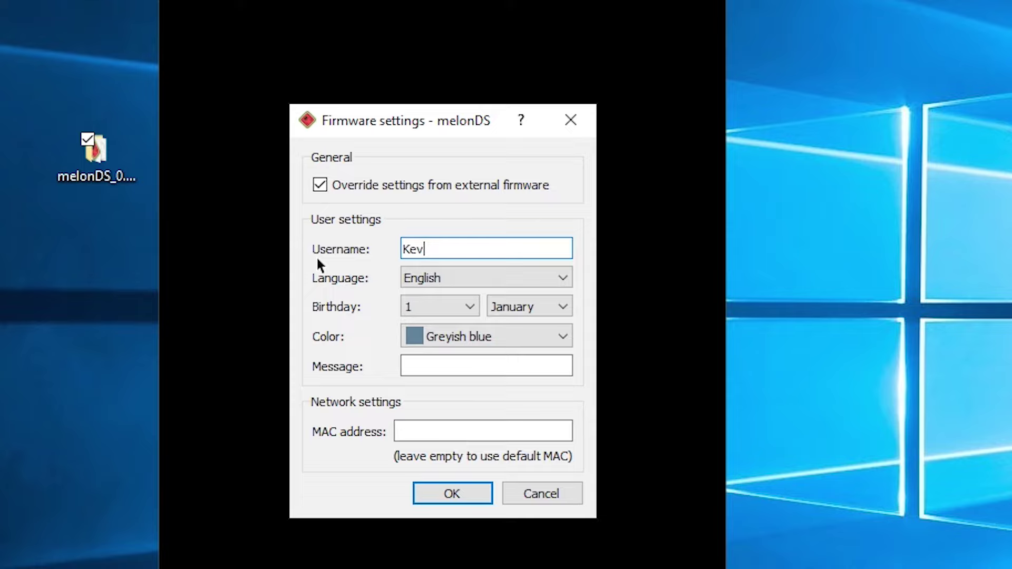
text(FR)
Set the language to French in the Firmware settings and apply the changes.
click(478, 278)
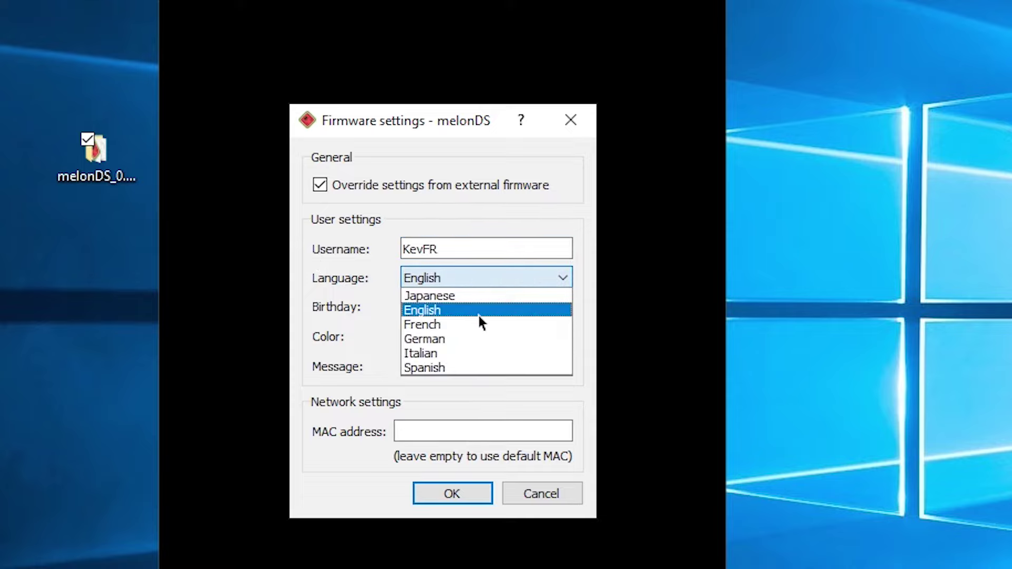
click(460, 324)
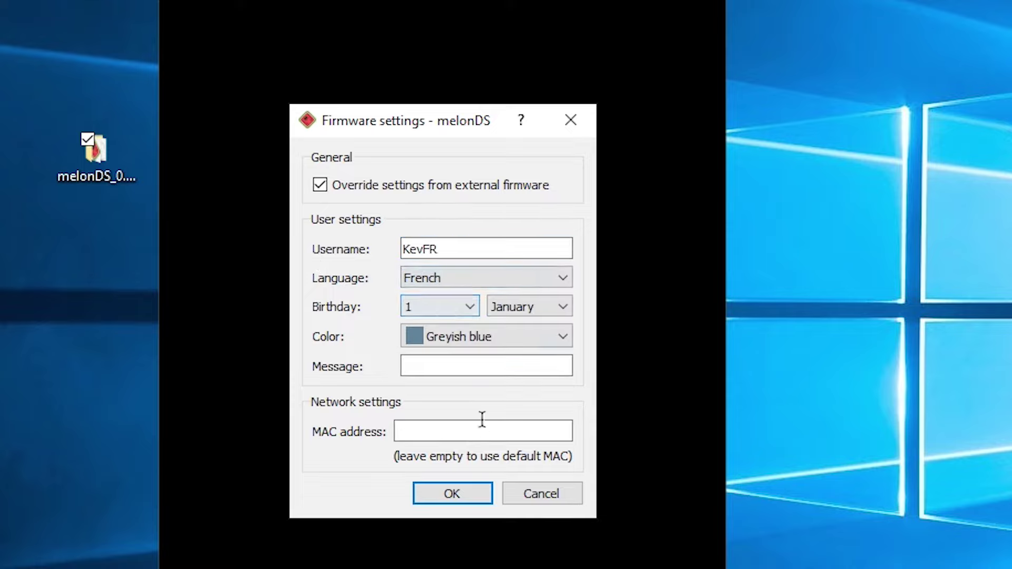
click(459, 502)
Check the mouse-hiding and pause options in the Interface settings and close them without changes.
click(469, 102)
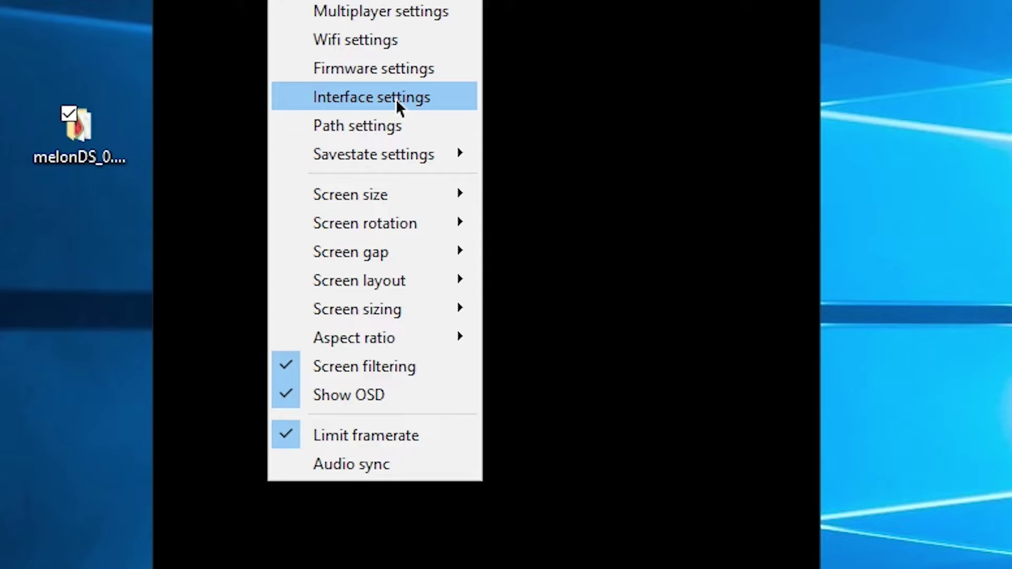
click(509, 209)
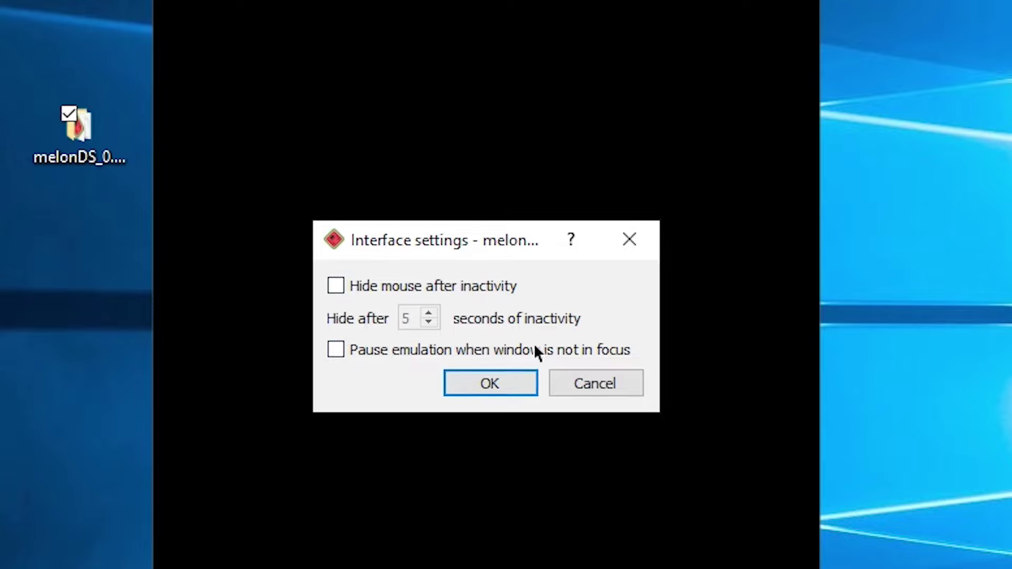
click(515, 388)
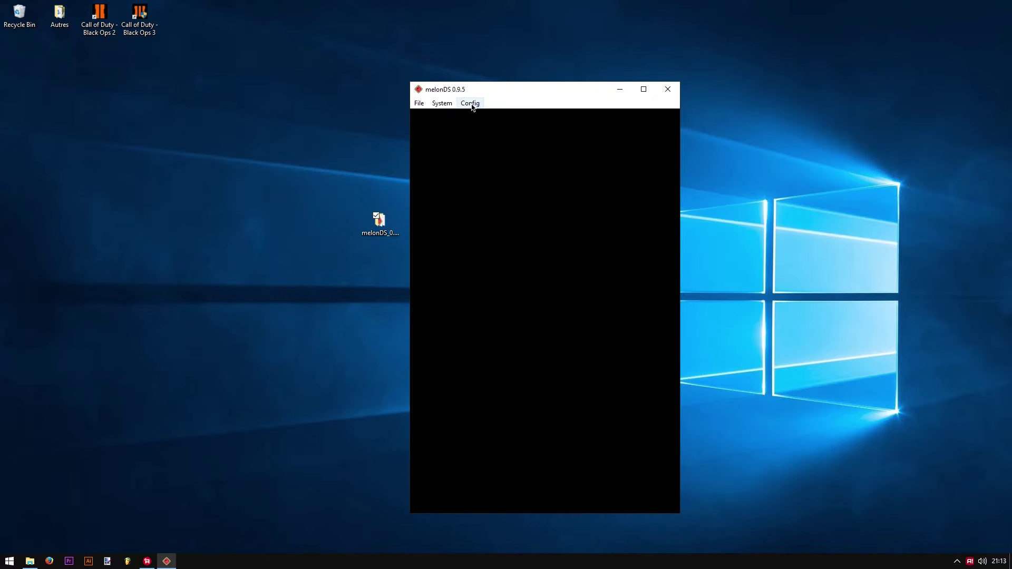
click(472, 104)
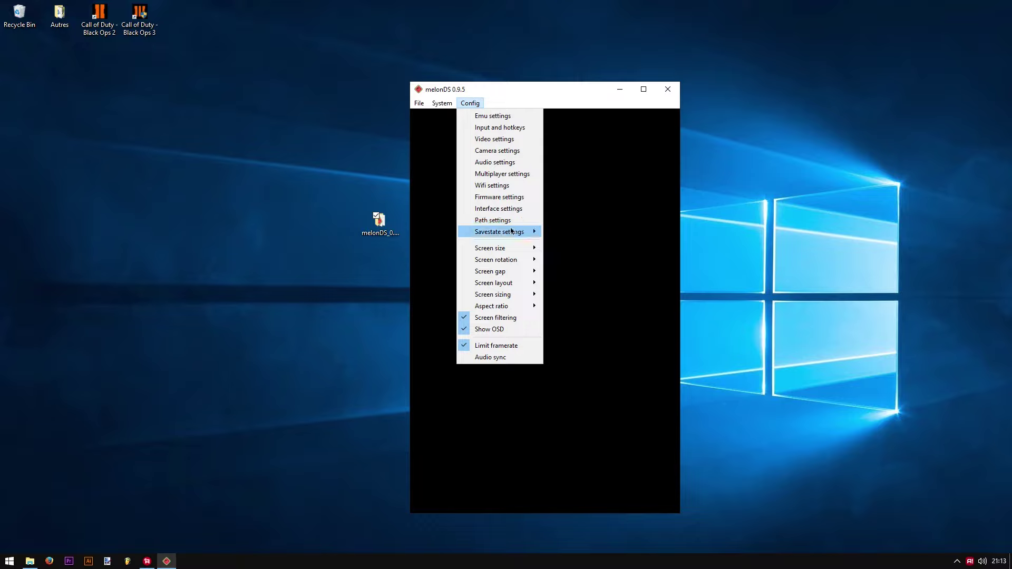
mouse_move(514, 233)
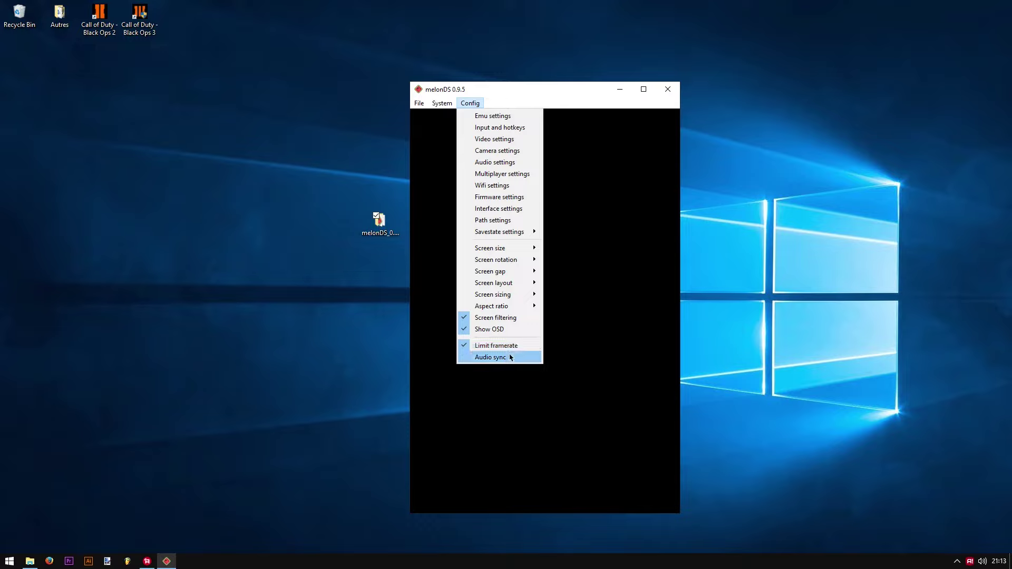
click(601, 262)
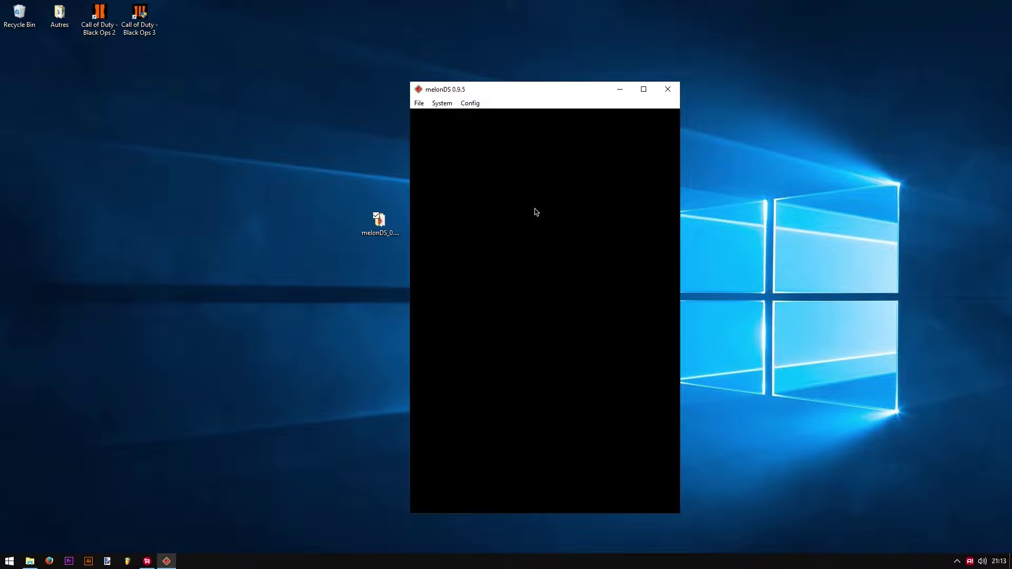
click(469, 103)
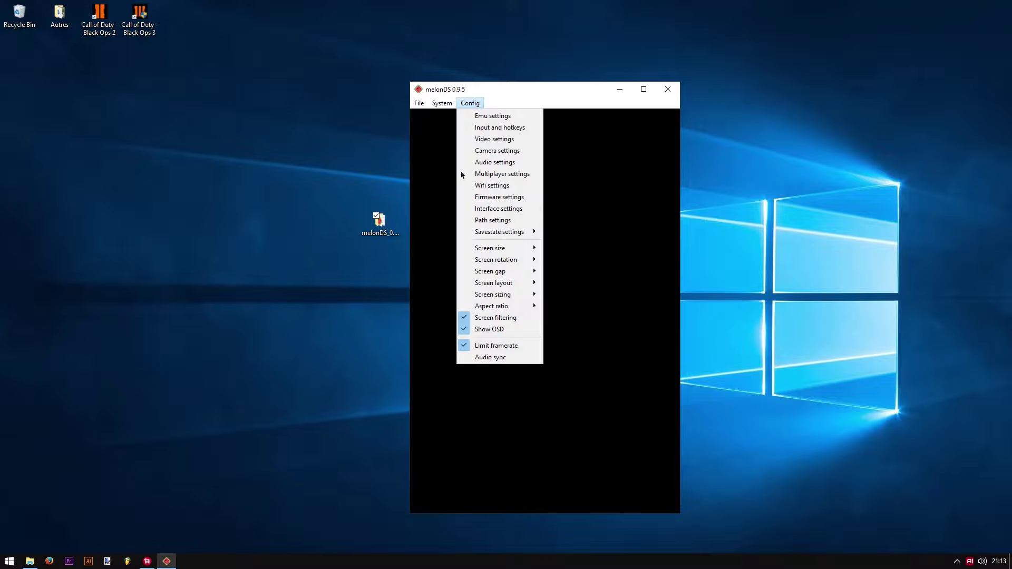
click(657, 330)
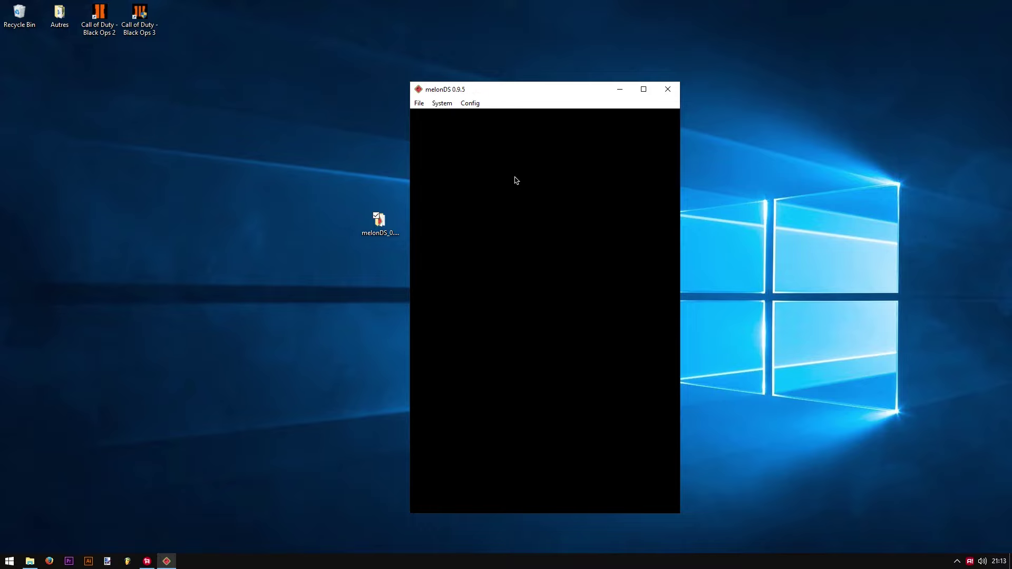
click(470, 103)
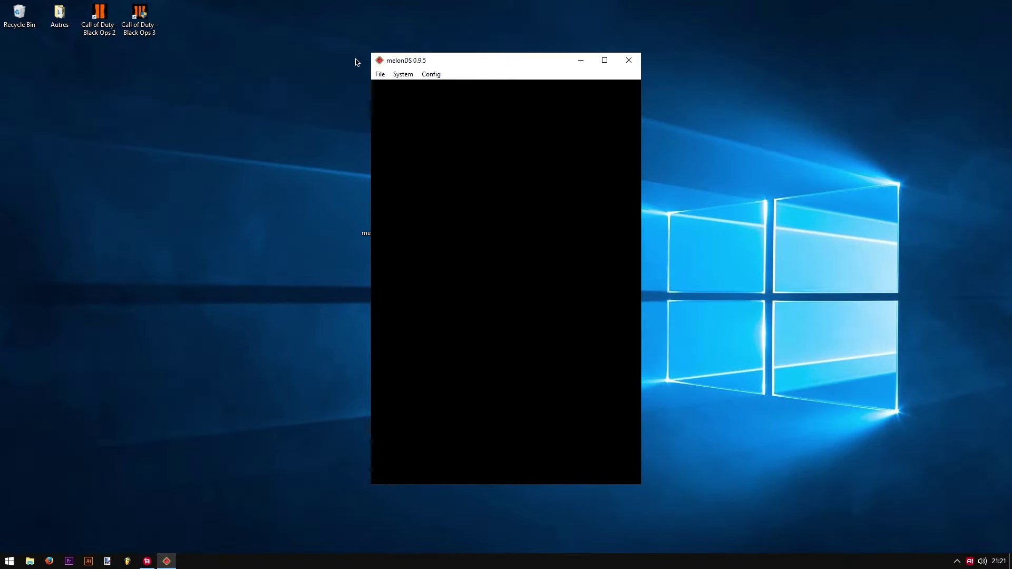
Boot the DS firmware and maximize the emulator window.
click(380, 74)
click(394, 109)
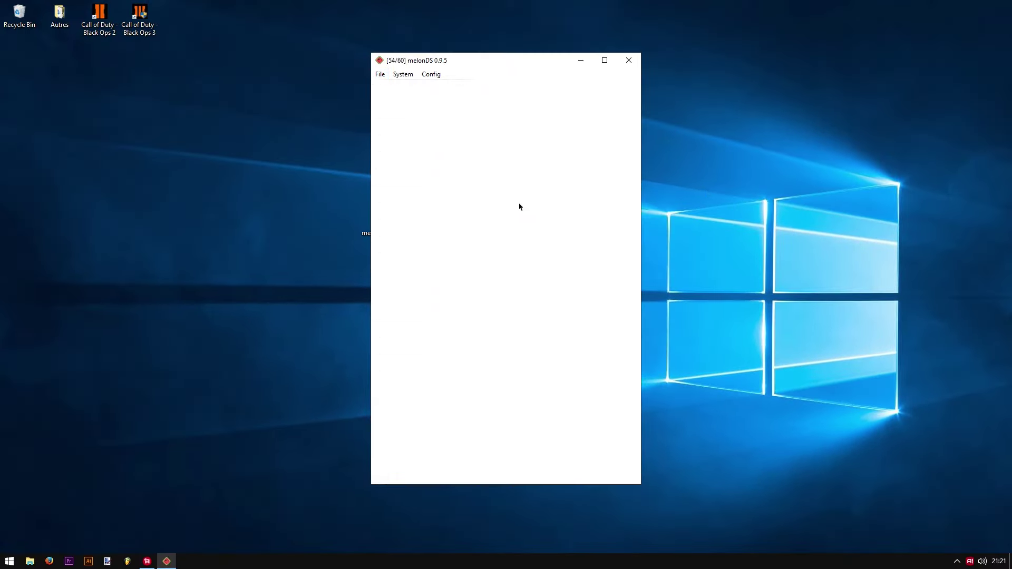
click(604, 61)
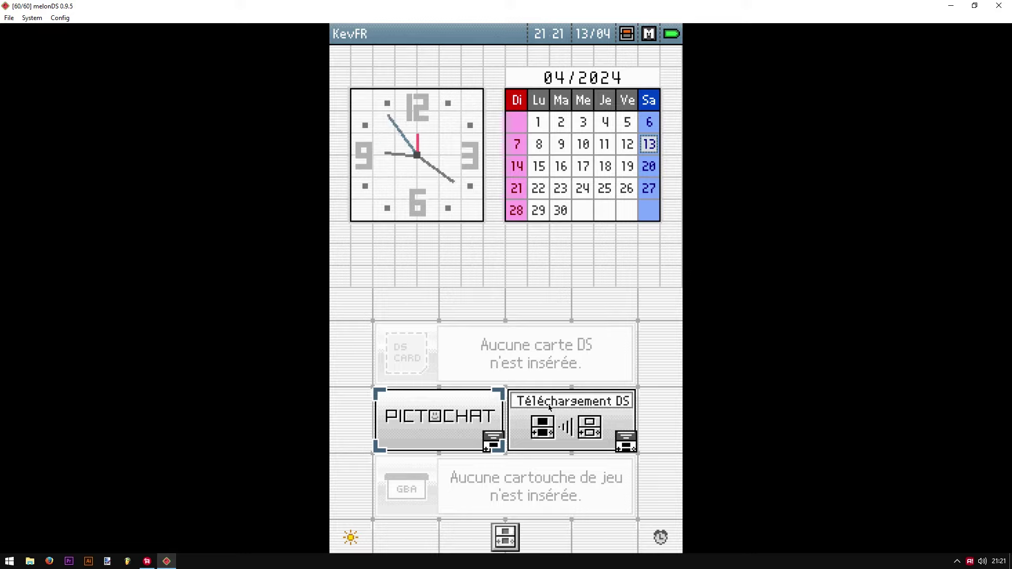
Look through the console's Paramètres, including the clock's date and the user settings, and decline switching the console off.
click(509, 535)
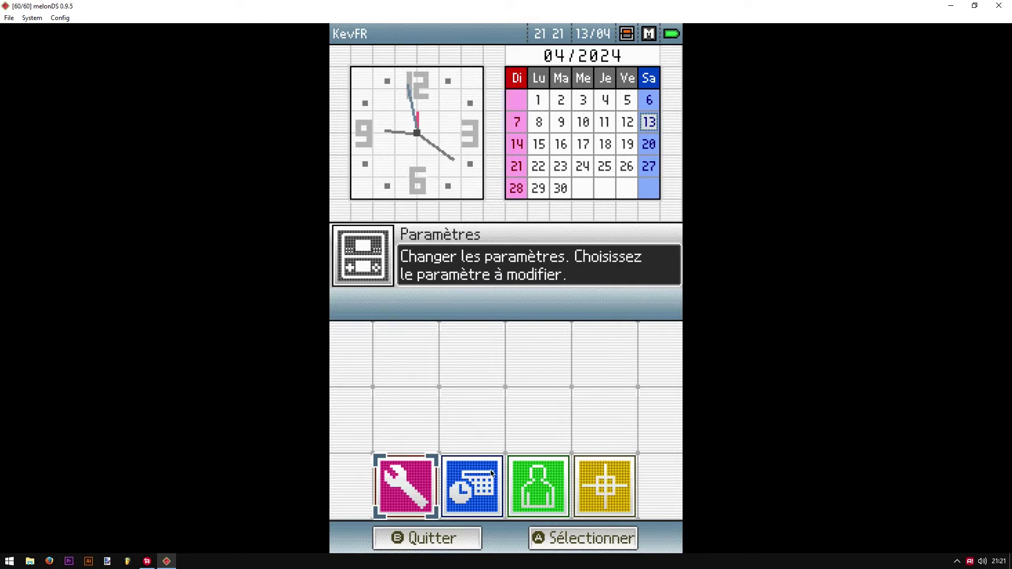
click(489, 478)
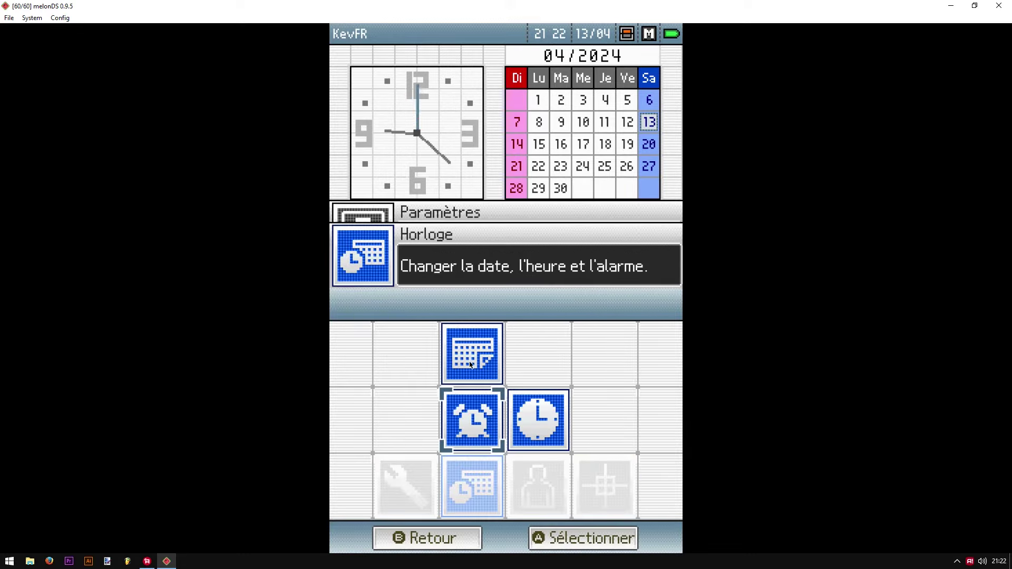
click(453, 357)
click(453, 539)
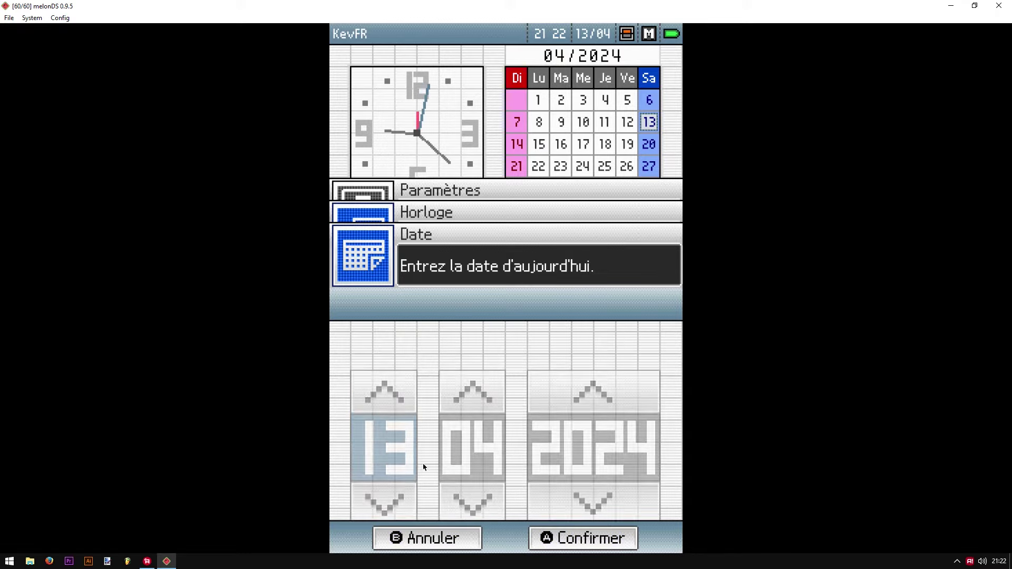
click(545, 498)
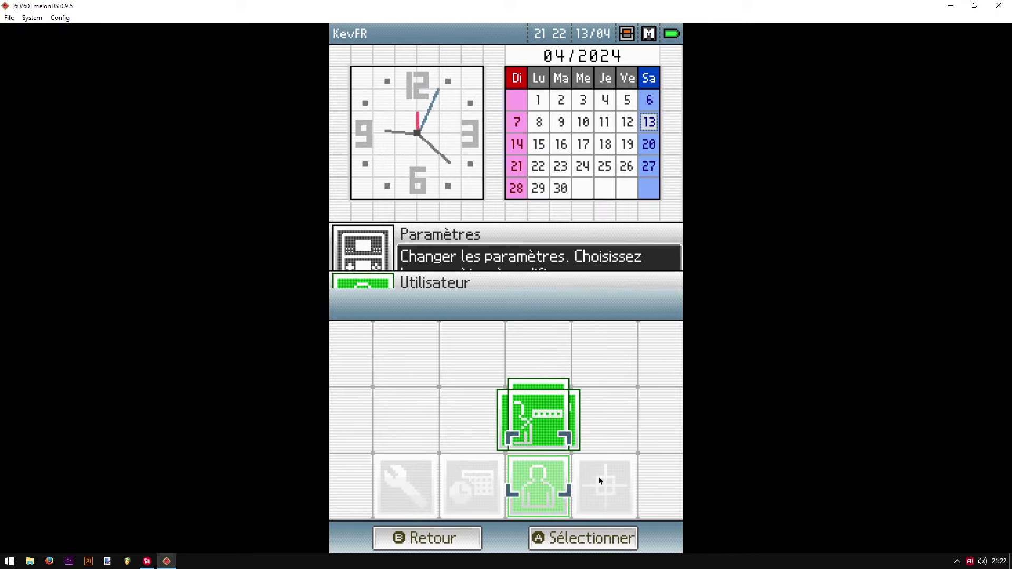
click(441, 541)
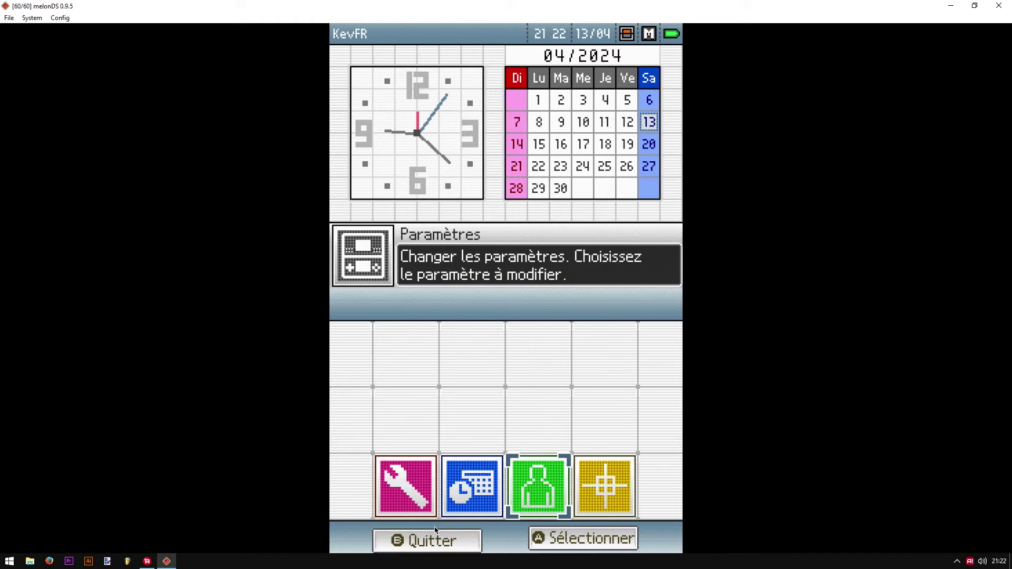
click(442, 542)
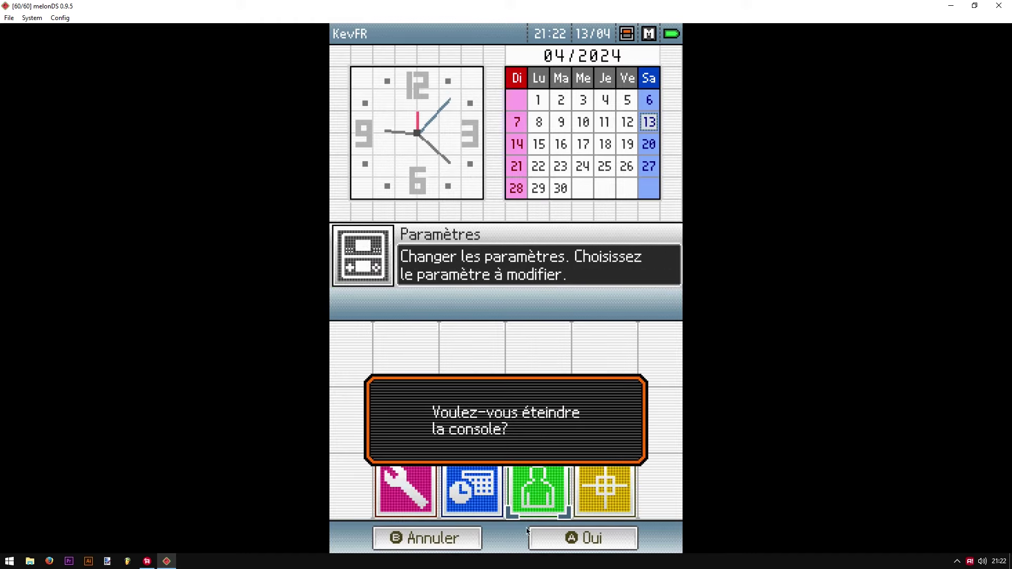
click(452, 543)
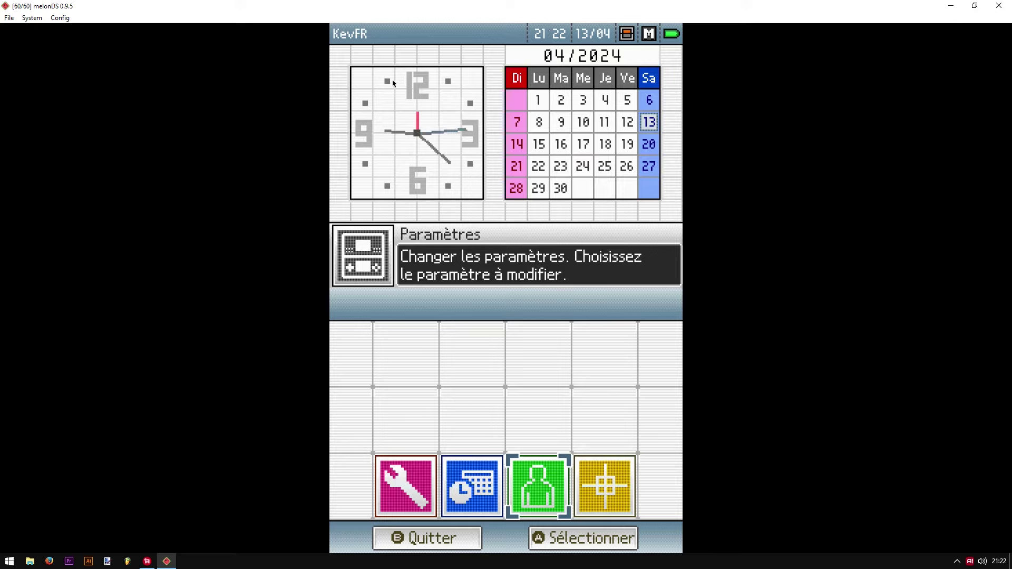
Lower the Windows system volume.
key(ctrl+super+c)
click(982, 561)
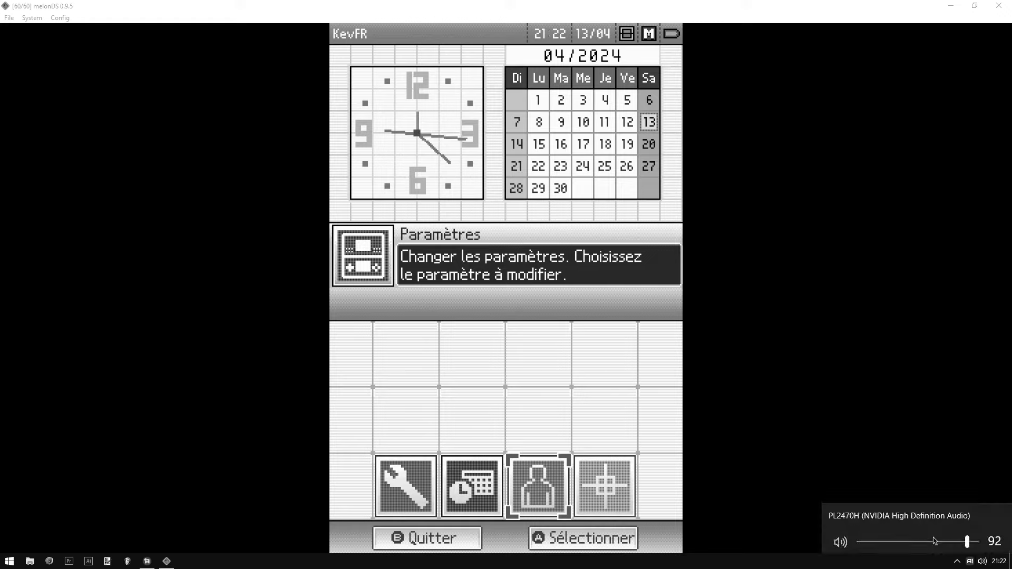
drag(915, 543, 889, 538)
click(823, 343)
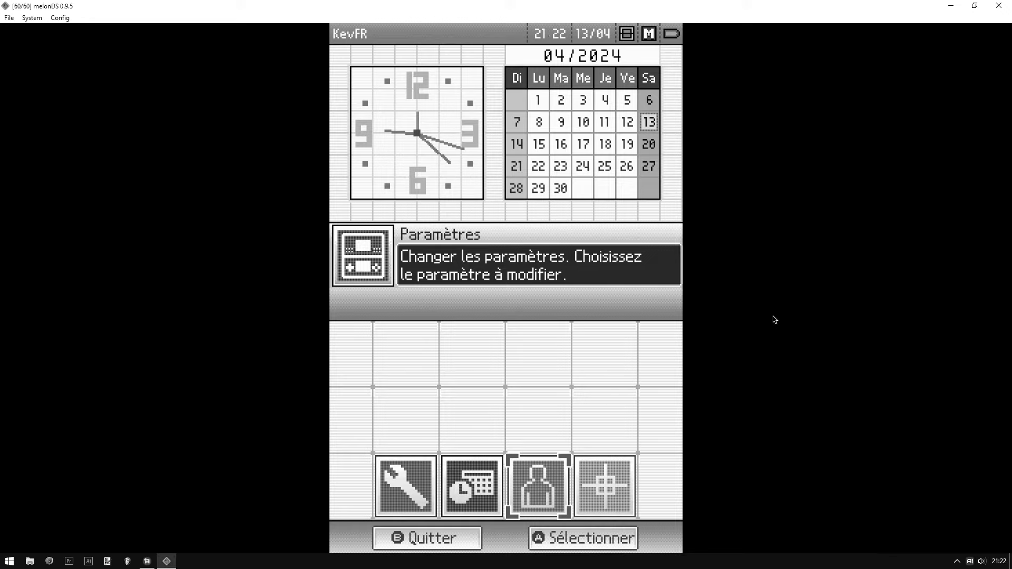
key(ctrl+super+c)
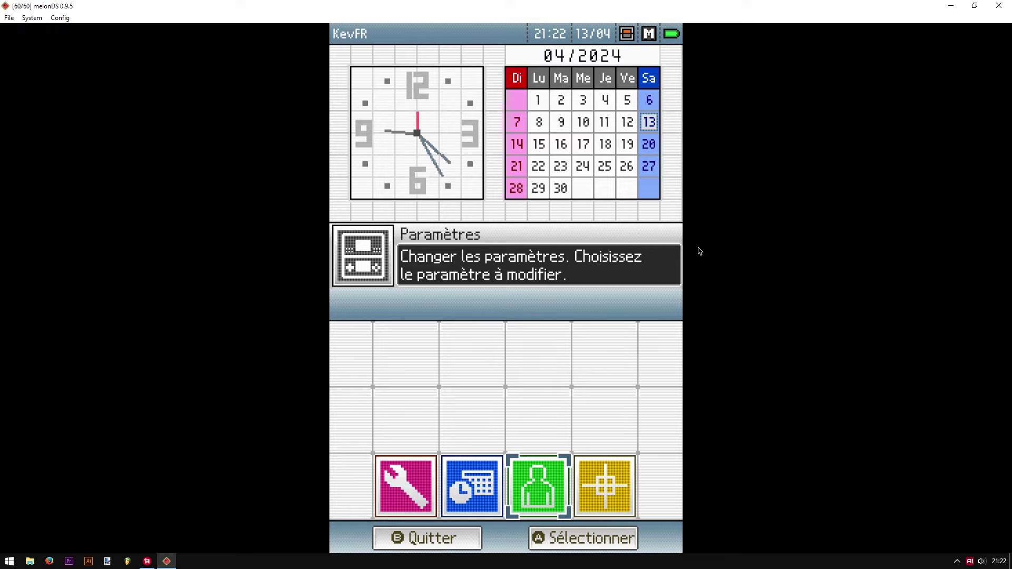
Restore the emulator window to its smaller size and place the Mario Kart DS ROM file beside it on the desktop.
double_click(570, 14)
drag(505, 61, 458, 63)
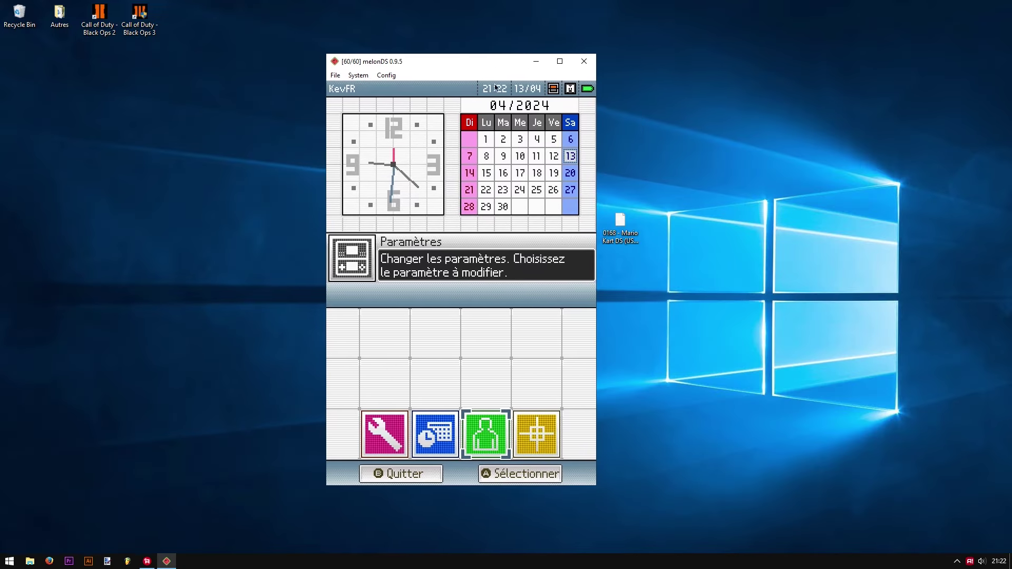
click(621, 221)
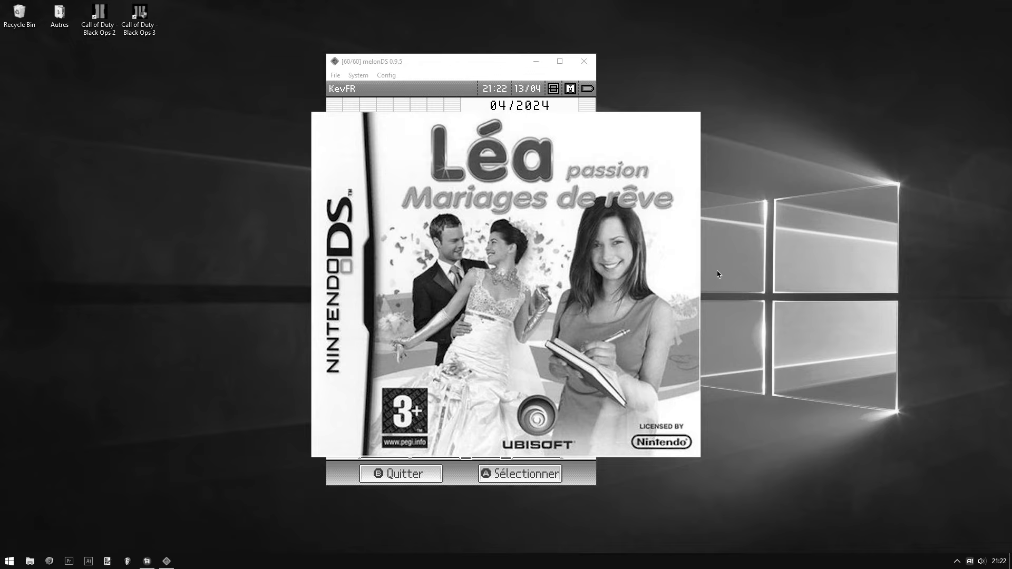
mouse_move(659, 222)
mouse_down()
mouse_move(537, 264)
mouse_move(577, 226)
mouse_move(576, 258)
mouse_move(541, 271)
mouse_move(656, 240)
mouse_up()
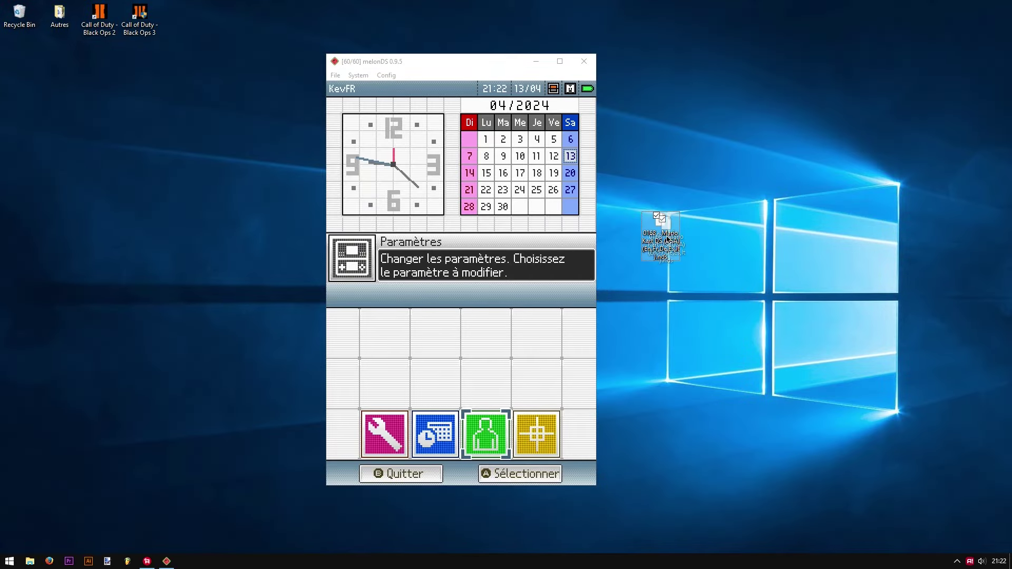
click(358, 75)
mouse_move(386, 75)
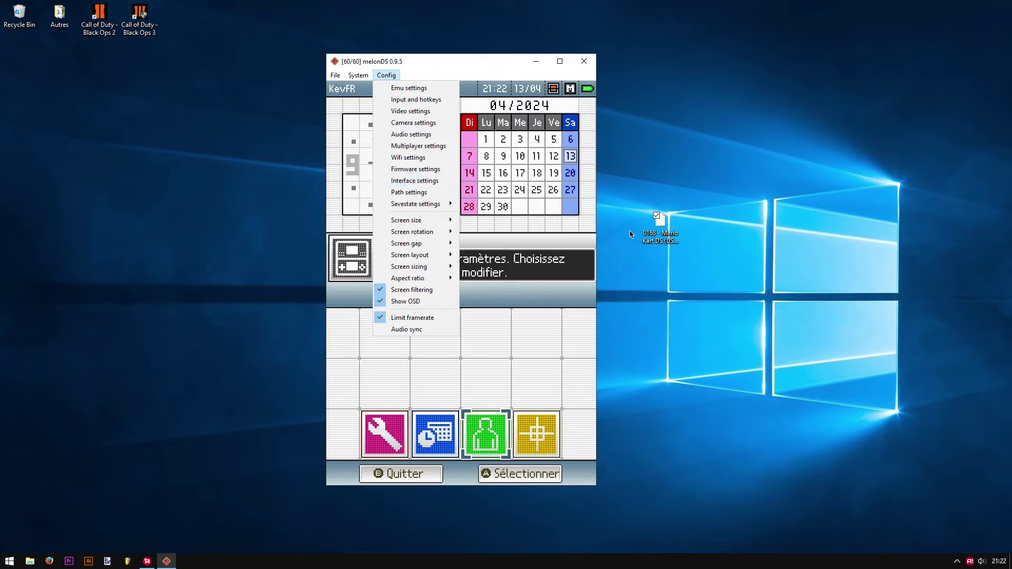
click(657, 224)
drag(658, 223, 697, 266)
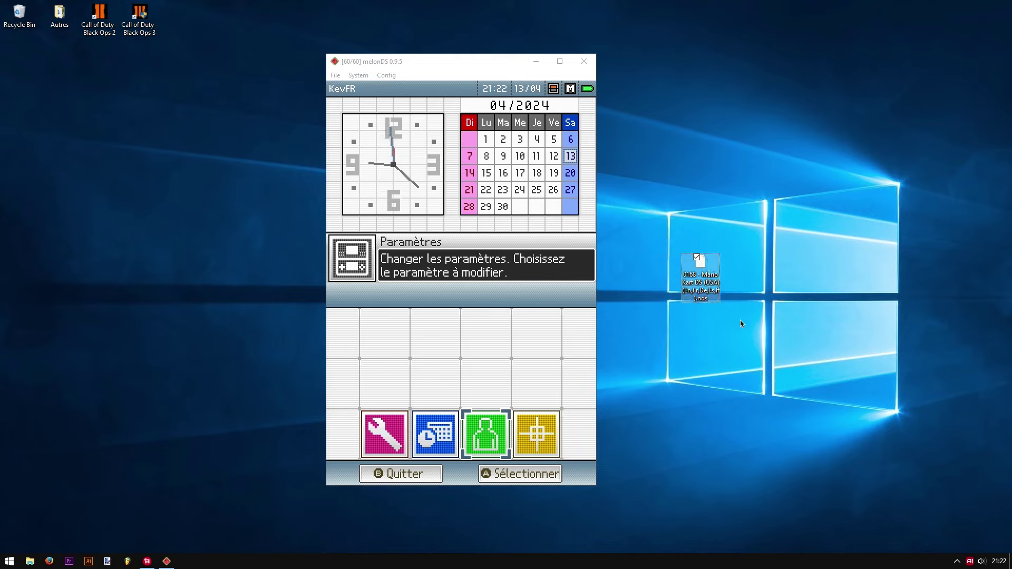
click(335, 75)
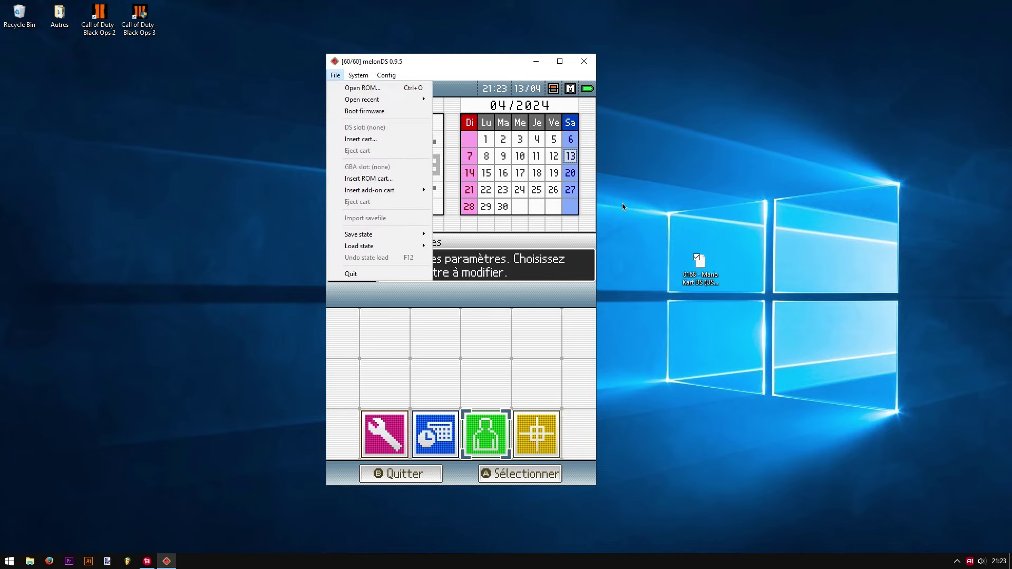
click(757, 335)
Load the Mario Kart DS ROM from the desktop into the emulator and maximize its window.
drag(700, 263, 477, 240)
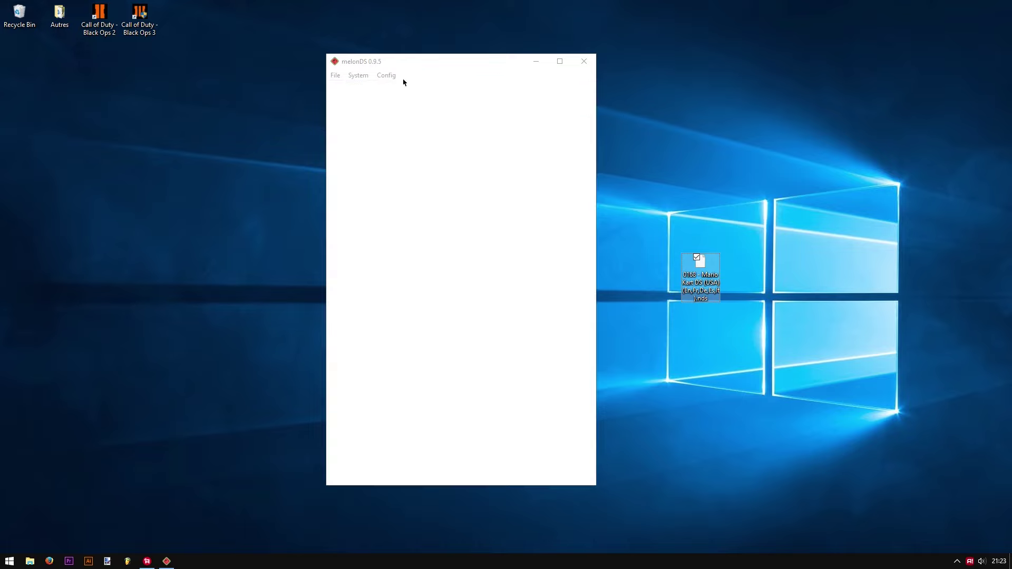
drag(472, 63, 566, 78)
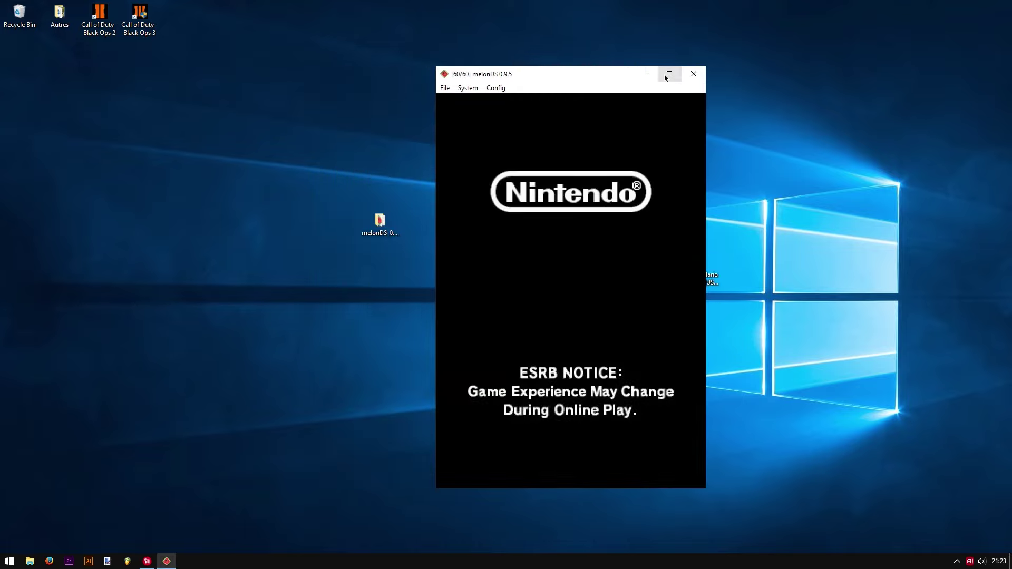
click(667, 75)
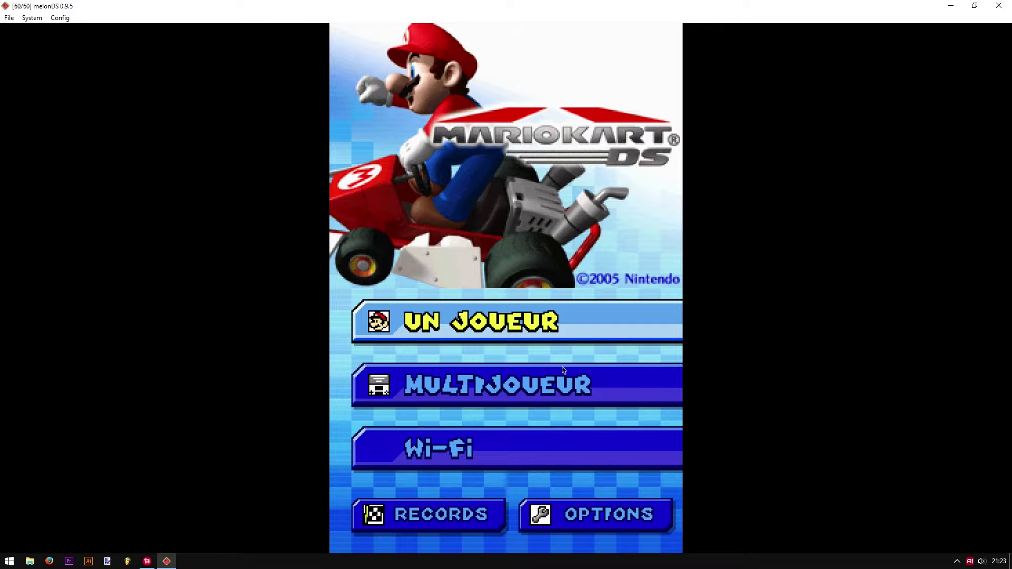
Enter the Un joueur mode in Mario Kart DS and accept the suggested nickname.
click(441, 335)
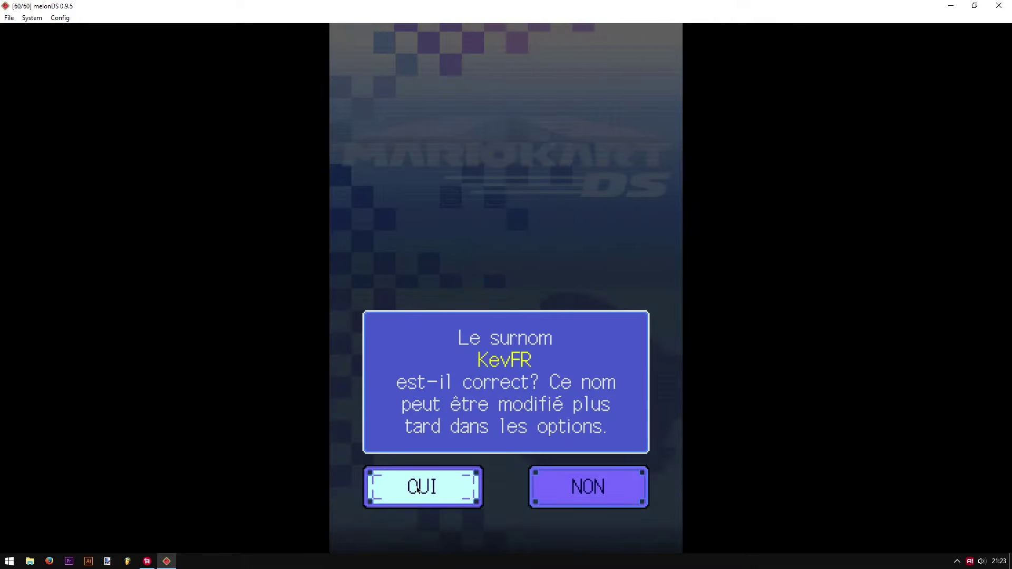
click(432, 493)
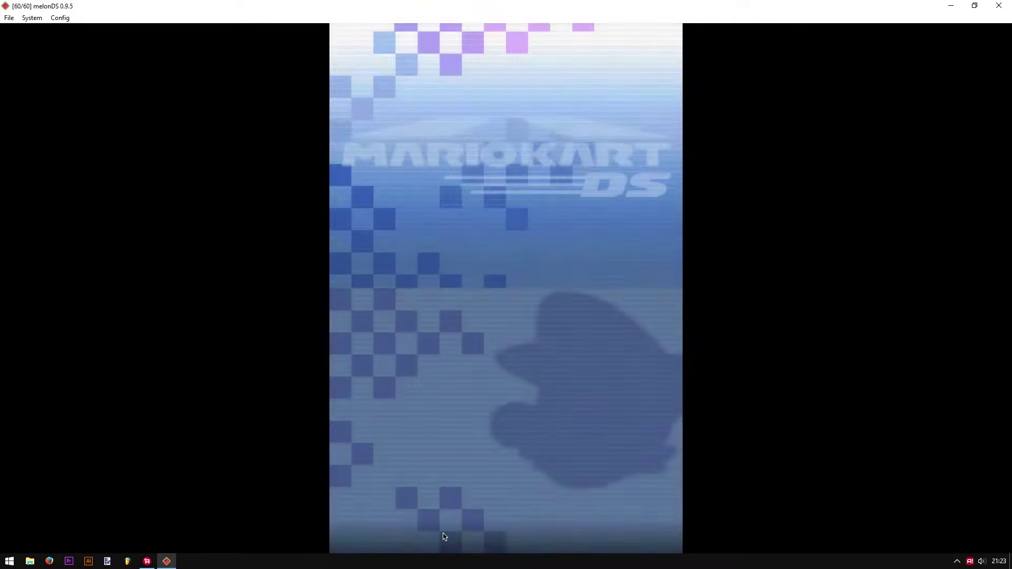
click(437, 489)
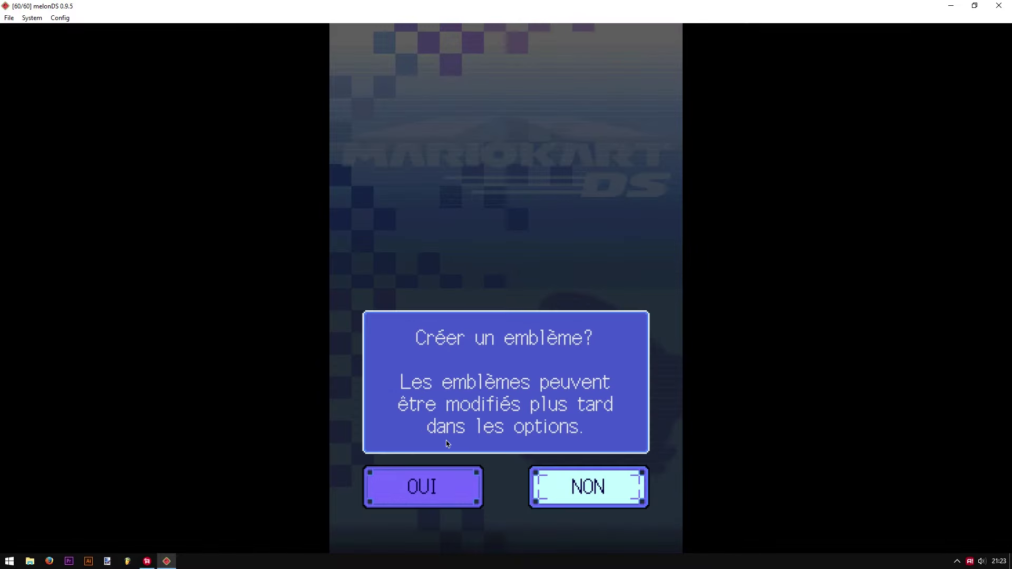
Decline creating an emblem, view the game's Paramètres options and return to the main menu.
click(580, 489)
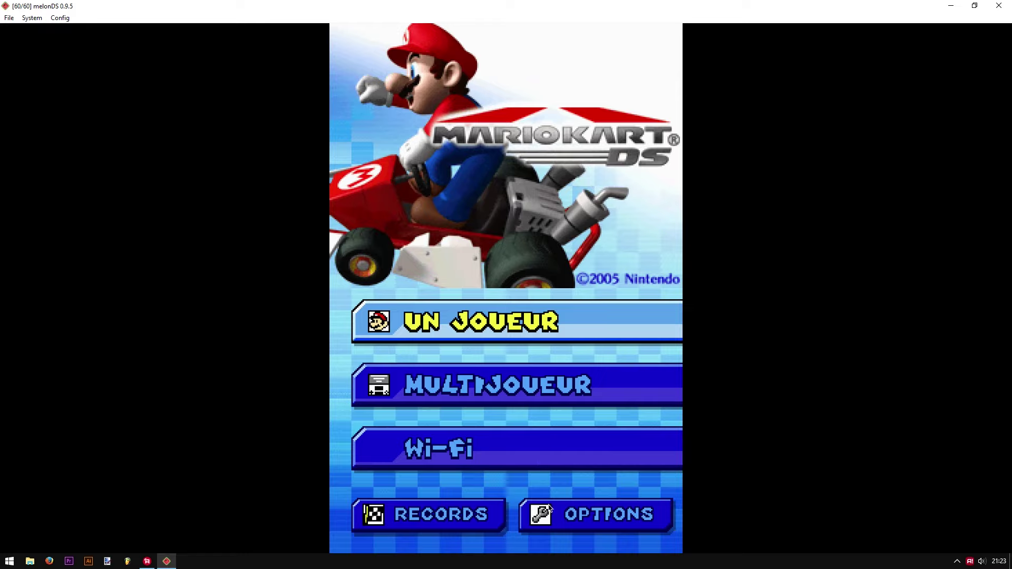
click(575, 520)
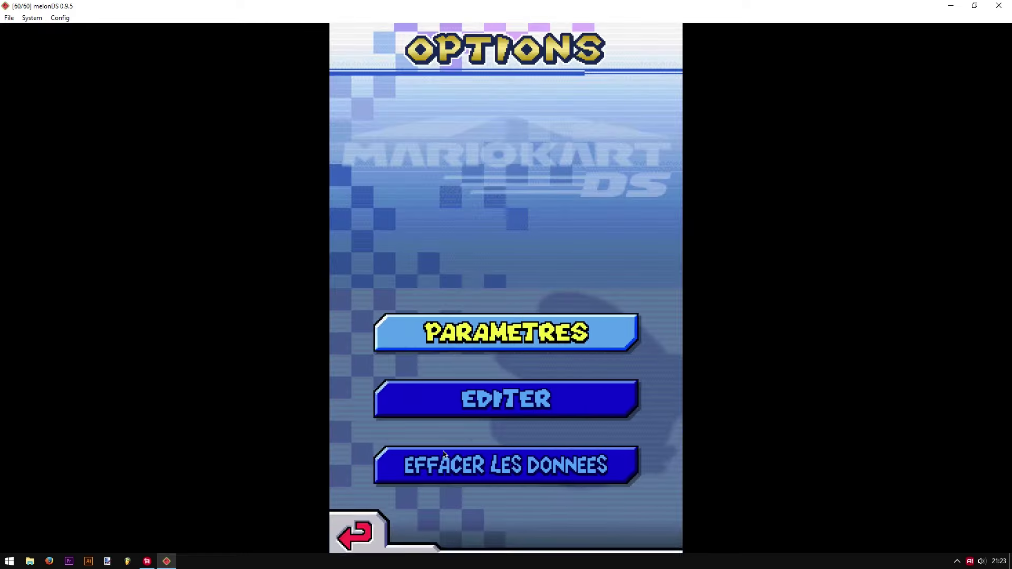
click(459, 352)
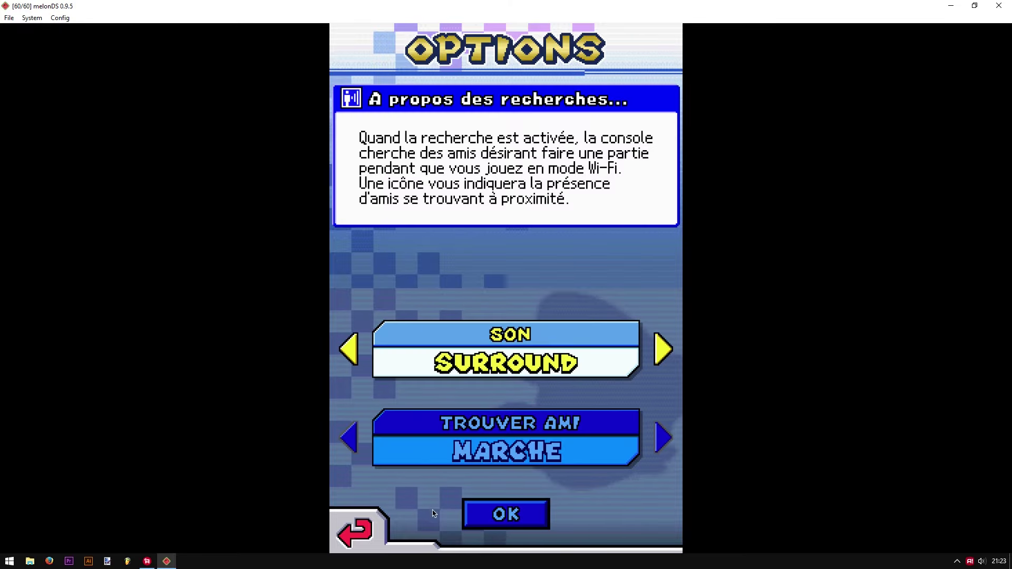
click(352, 516)
click(353, 524)
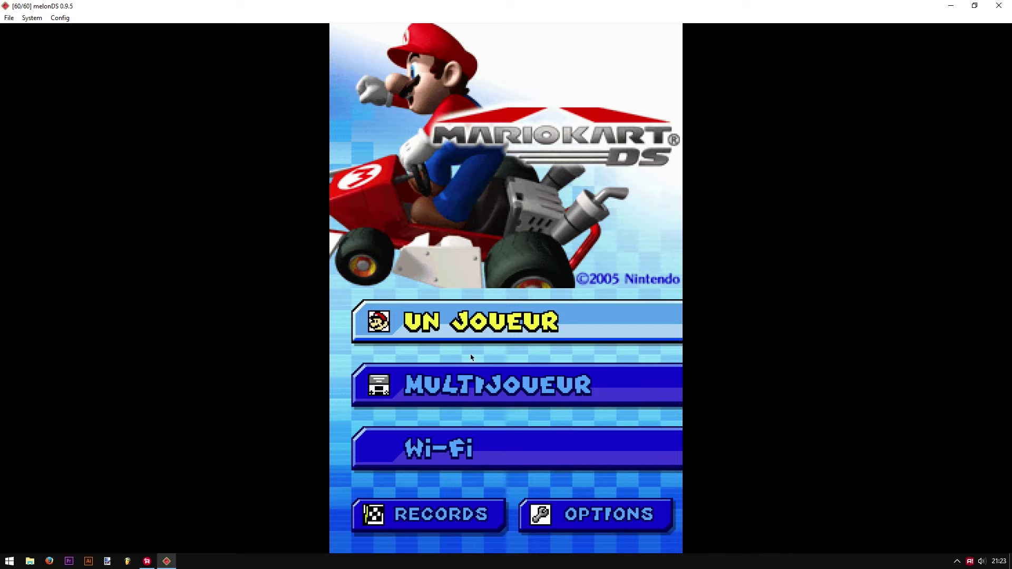
Set up a single-player Grand Prix in the 100cc class.
click(470, 319)
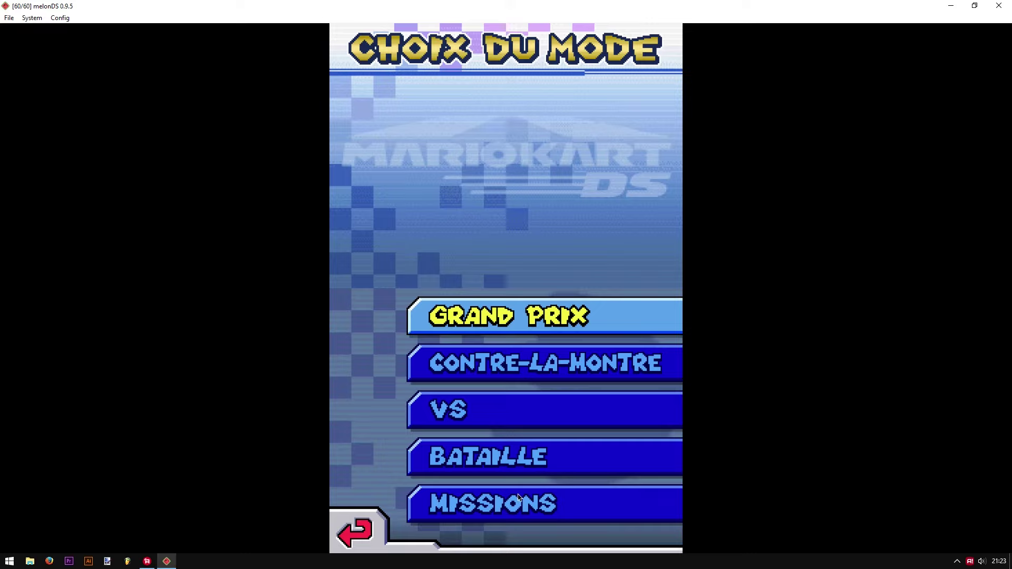
click(486, 324)
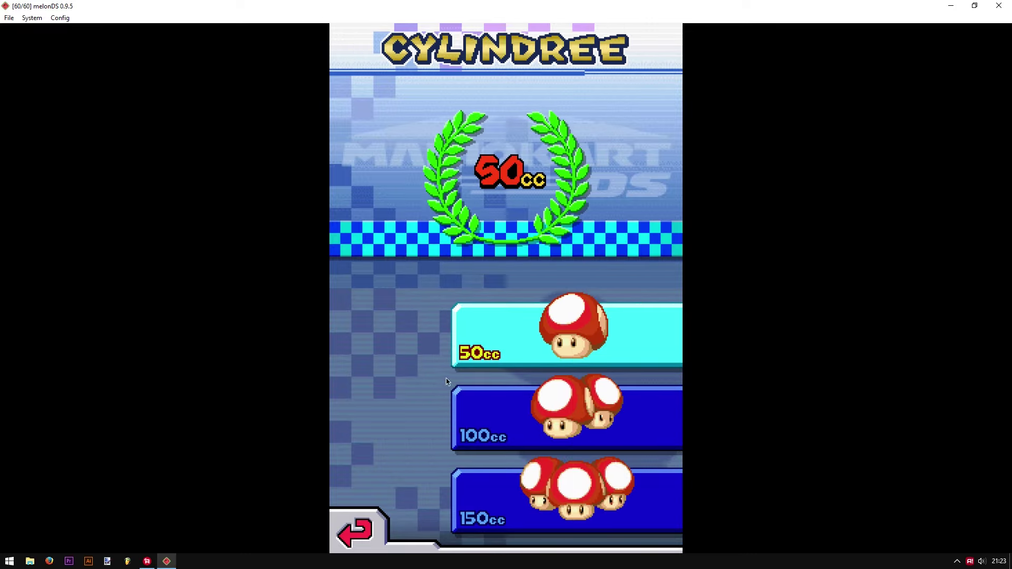
click(531, 433)
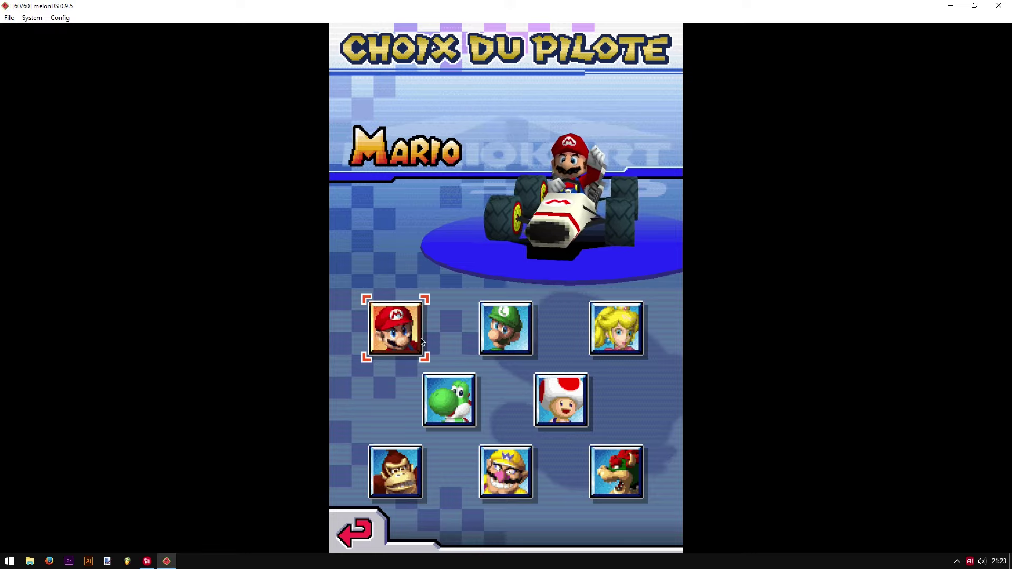
Choose Luigi with the Ectoblast 4000 kart and start the Coupe Champignon.
click(519, 343)
click(642, 318)
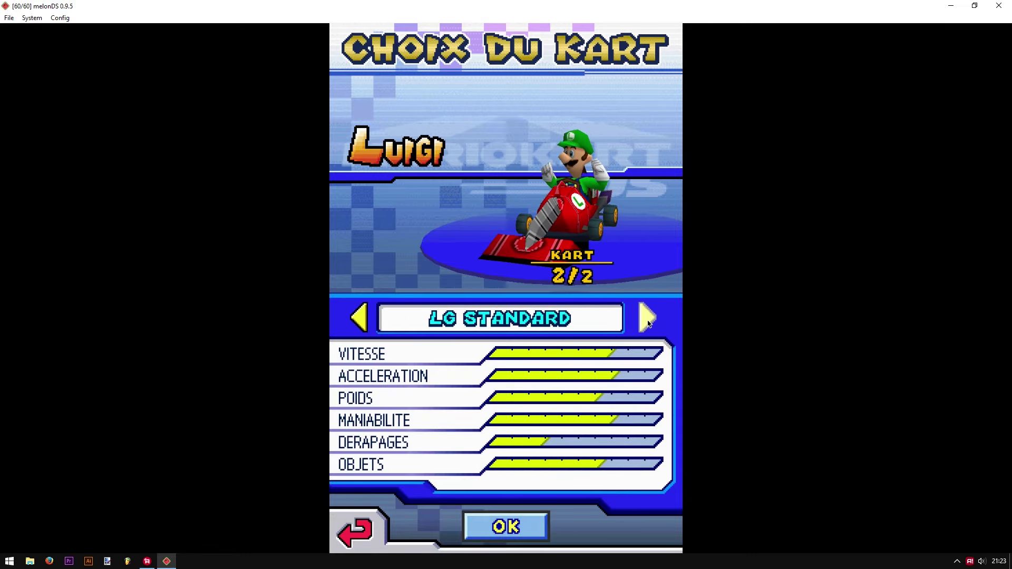
click(640, 318)
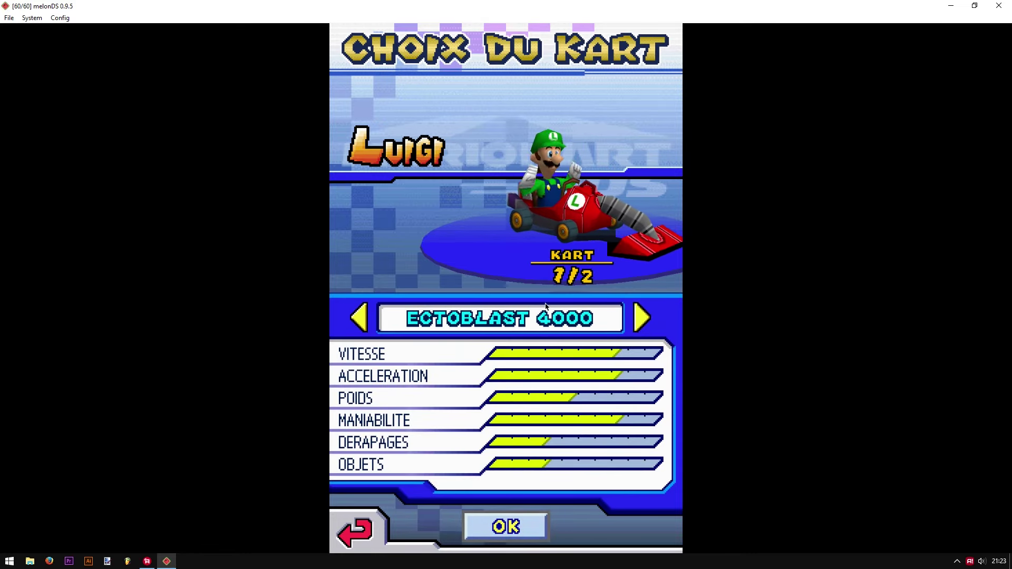
click(487, 532)
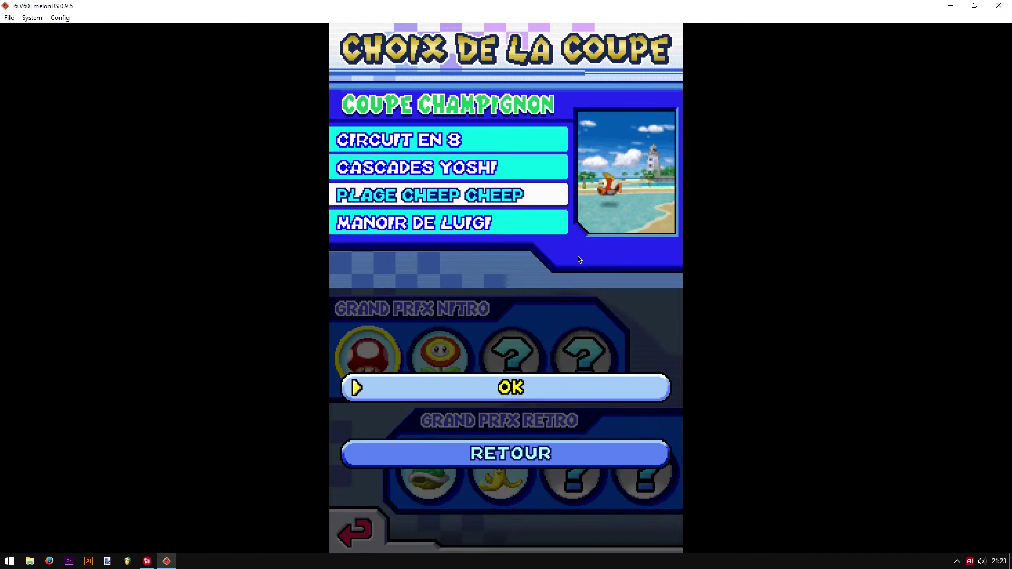
key(x)
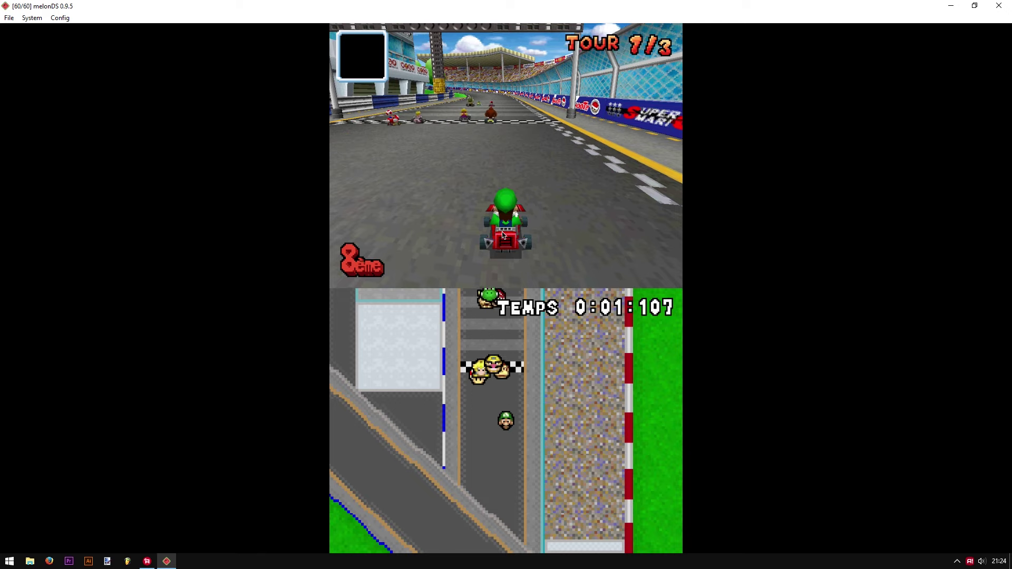
Pause the emulation during the race.
click(9, 17)
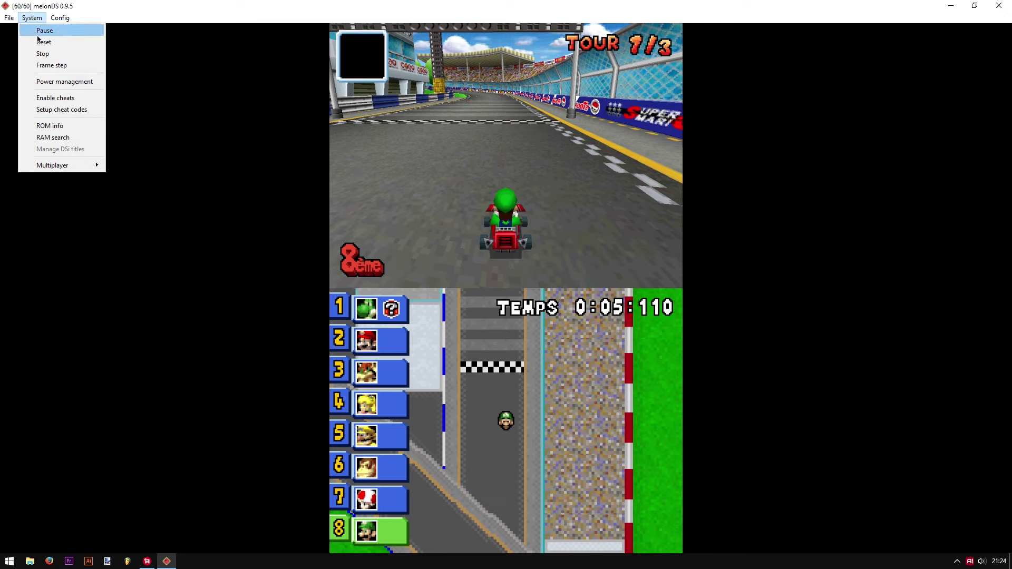
click(43, 31)
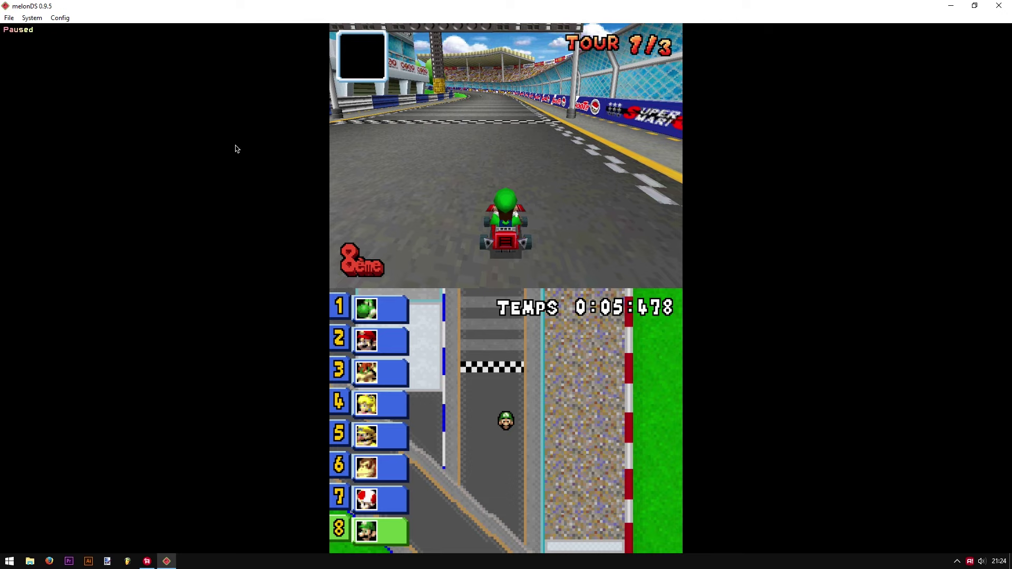